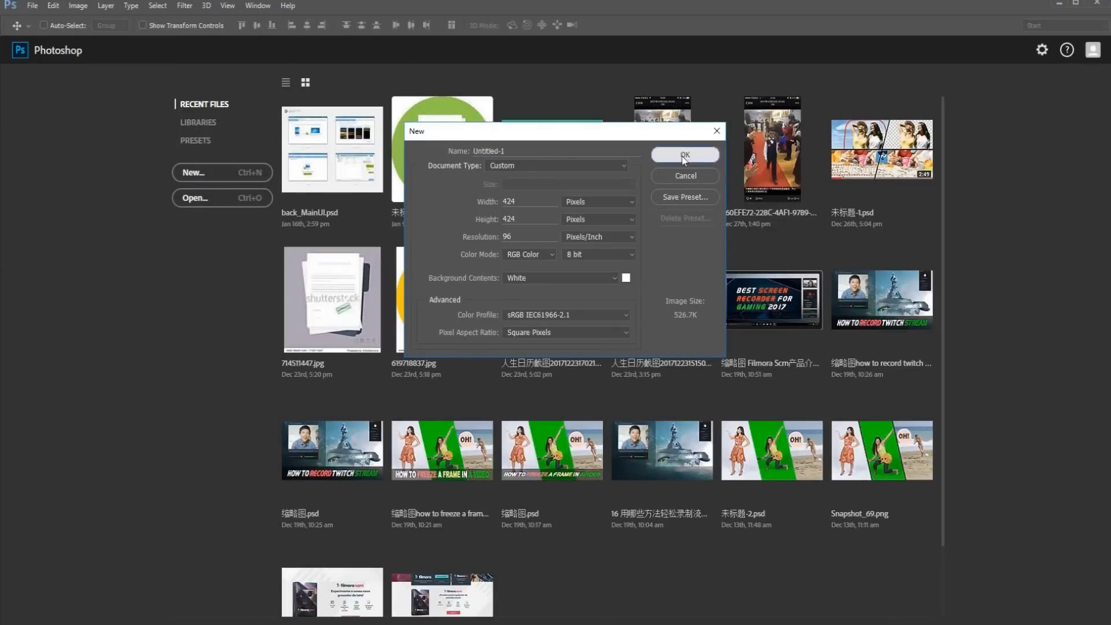
Create a white 424 × 424 pixel RGB document at 96 pixels/inch and look through the color swatches, character and 3D settings.
left_click(684, 155)
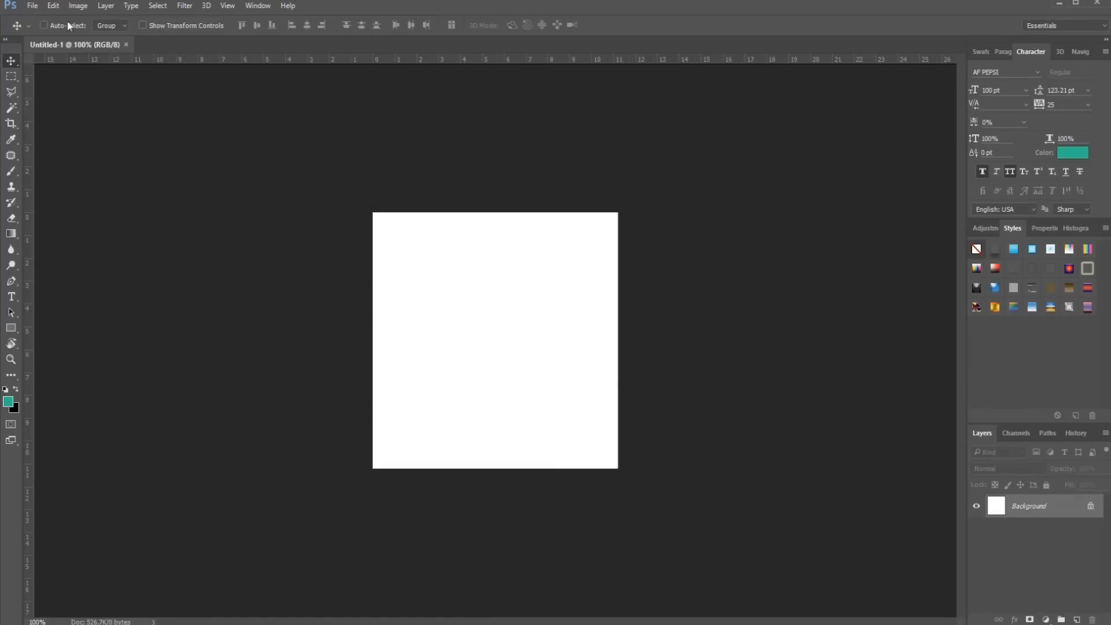
left_click(986, 51)
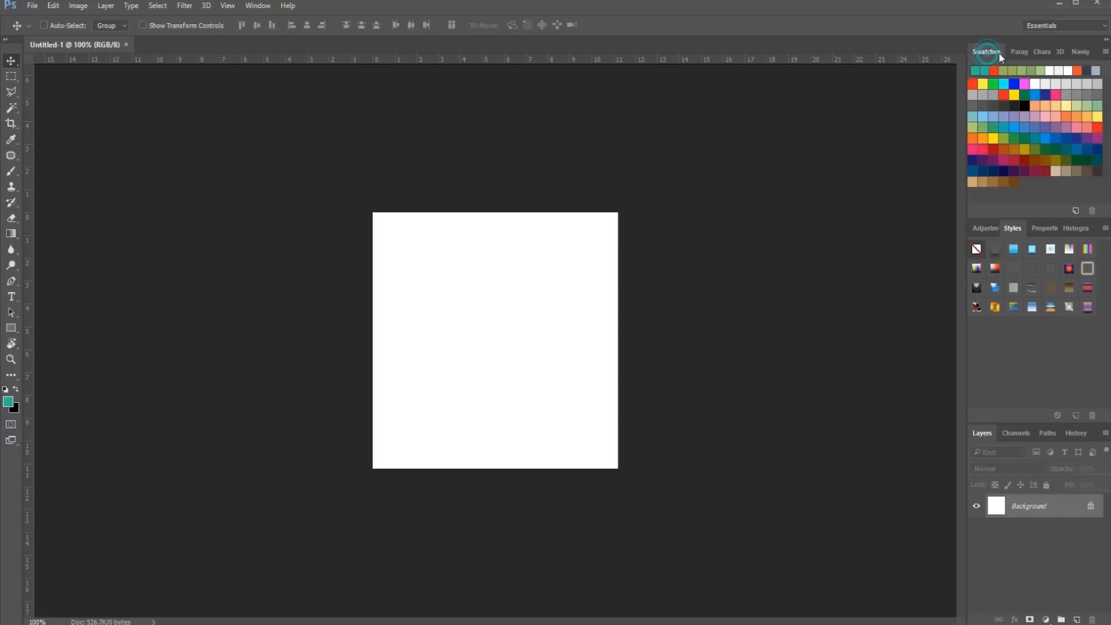
left_click(1042, 51)
left_click(1060, 51)
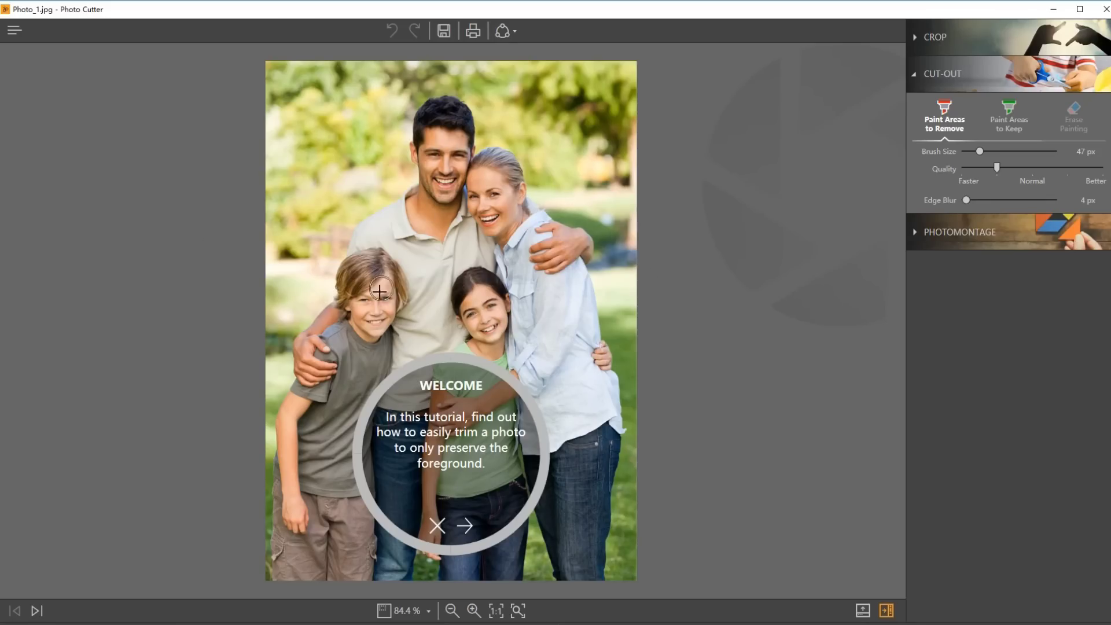
Switch to Photo Cutter and go through the trimming tutorial's stages for Photo_1.jpg until it is finished.
left_click(466, 526)
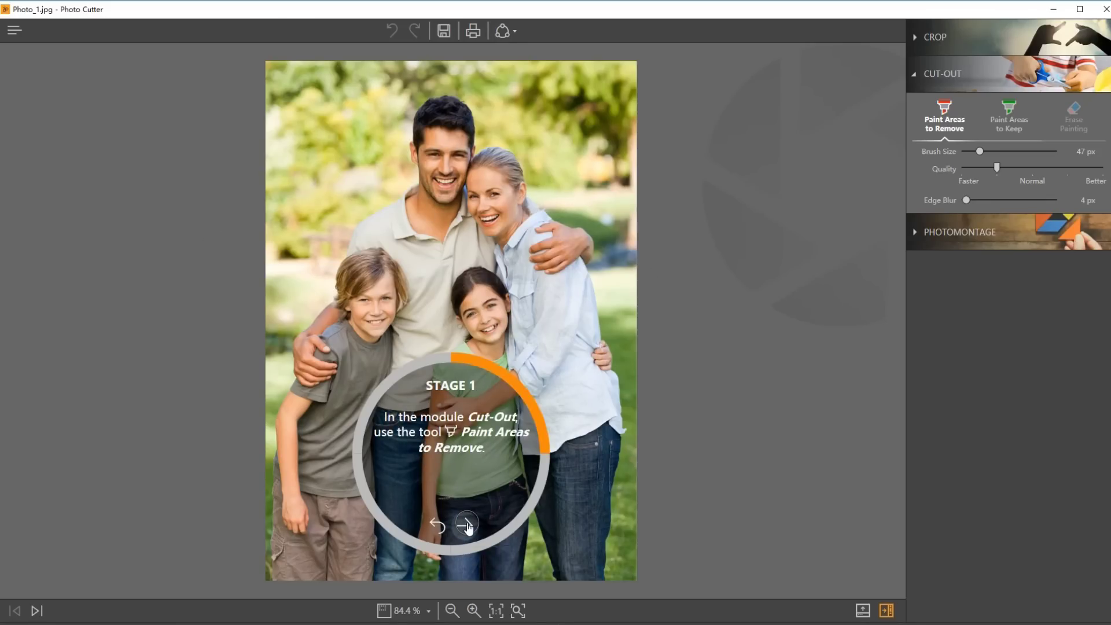
left_click(466, 526)
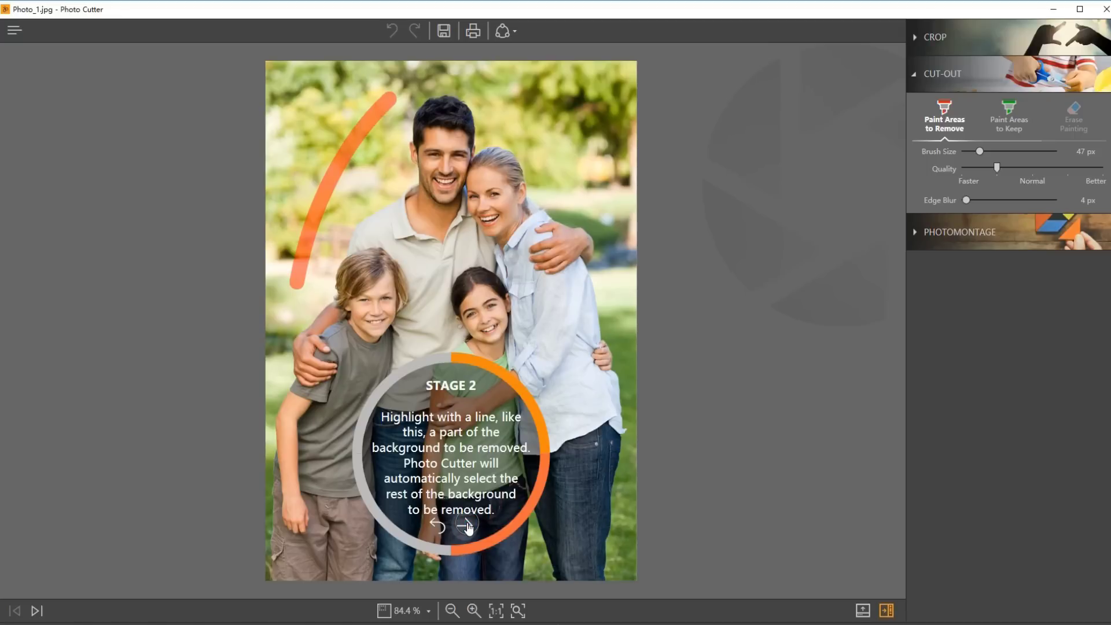
left_click(466, 526)
left_click(466, 526)
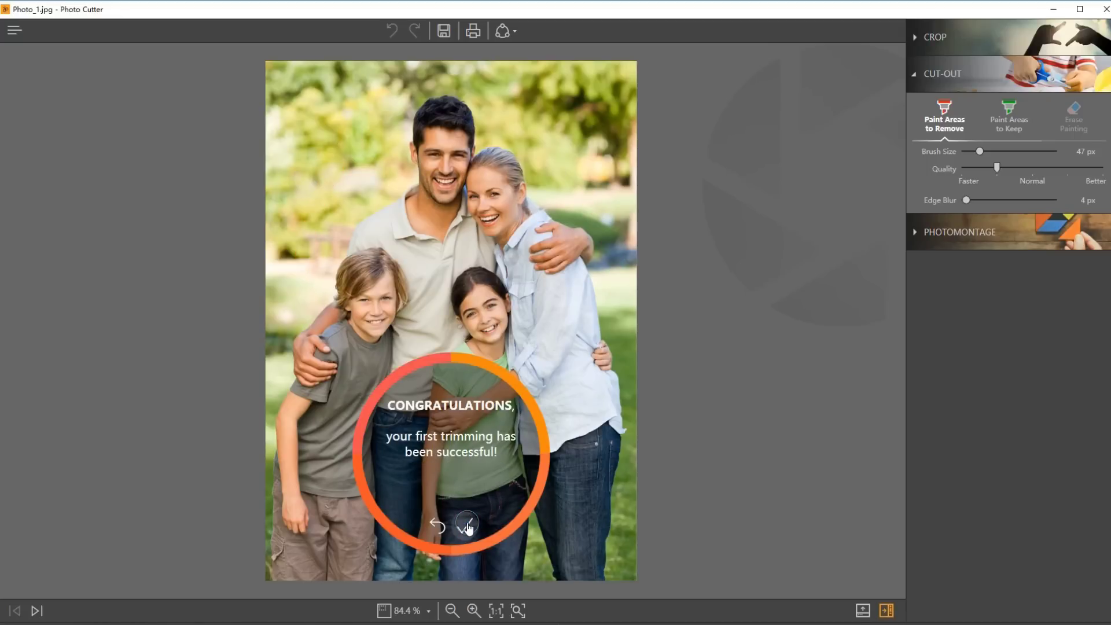
left_click(467, 526)
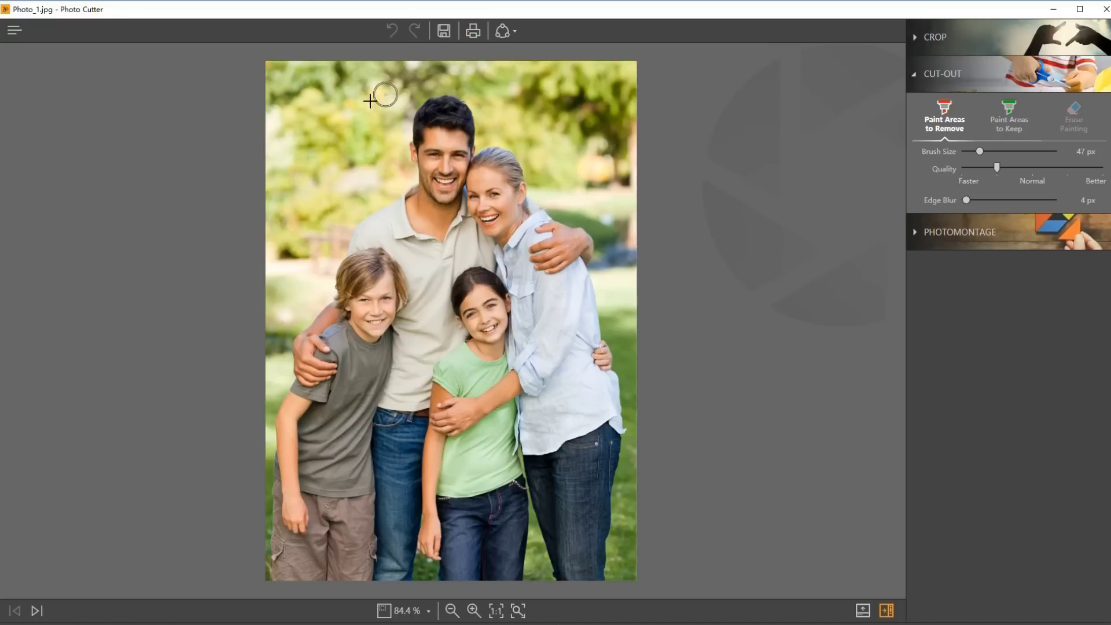
Mark the background on both sides of the family in Photo_1.jpg as areas to remove.
mouse_move(387, 94)
left_mouse_down()
mouse_move(281, 247)
mouse_move(274, 279)
left_mouse_up()
mouse_move(501, 77)
left_mouse_down()
mouse_move(574, 141)
mouse_move(616, 232)
mouse_move(625, 330)
left_mouse_up()
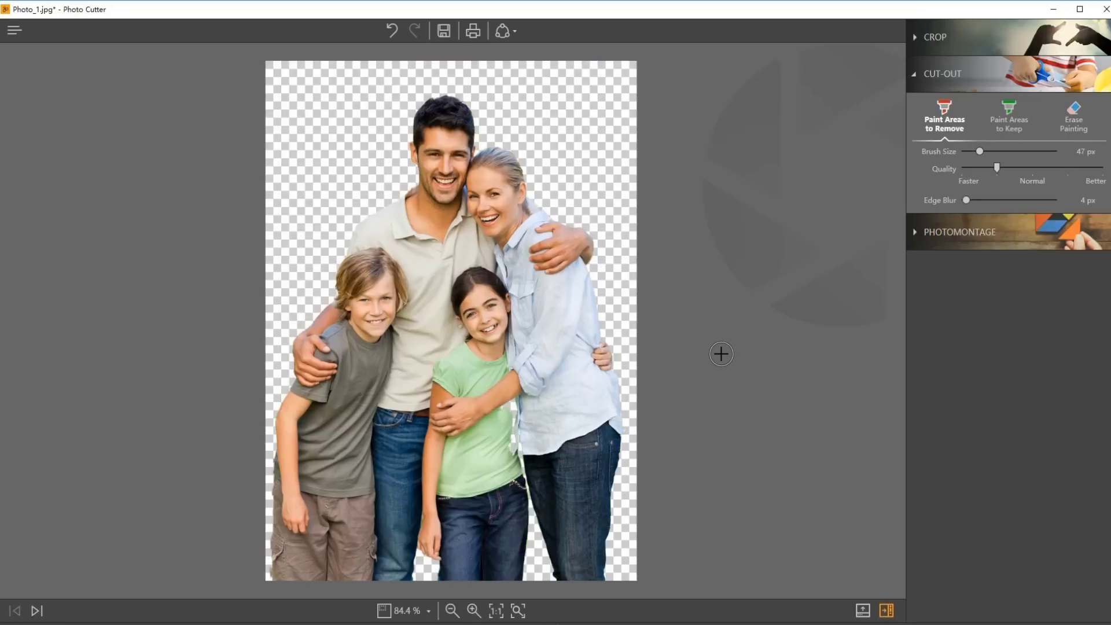
Try the red heart, comic, cow, snowman and yellow cartoon photomontage backgrounds behind the cut-out family.
left_click(1012, 240)
left_click(1033, 159)
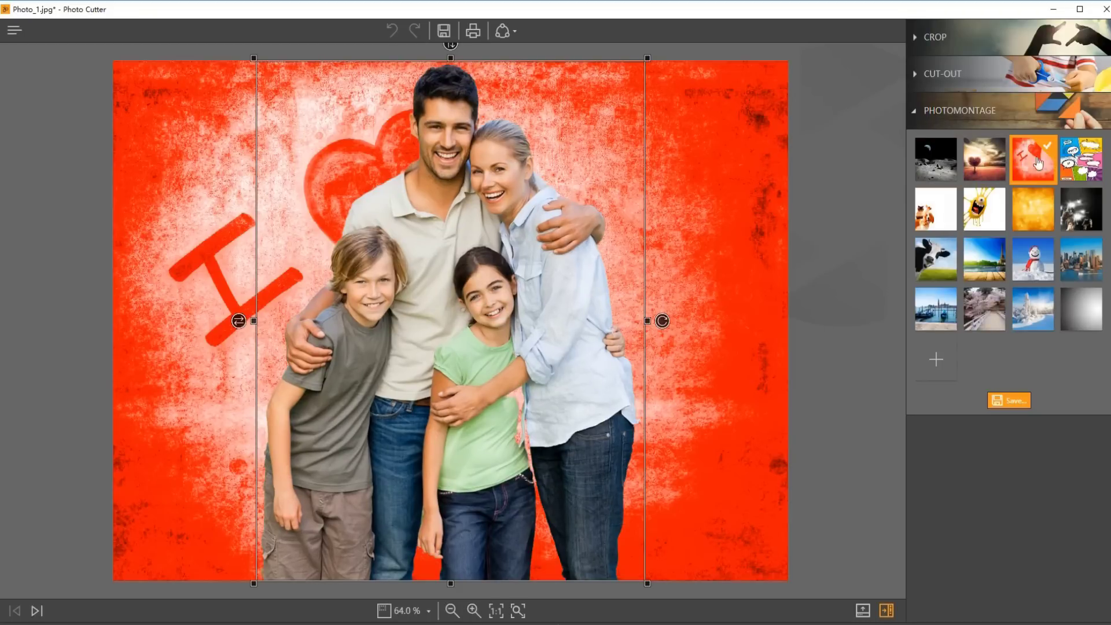
left_click(1079, 165)
left_click(942, 254)
left_click(1025, 263)
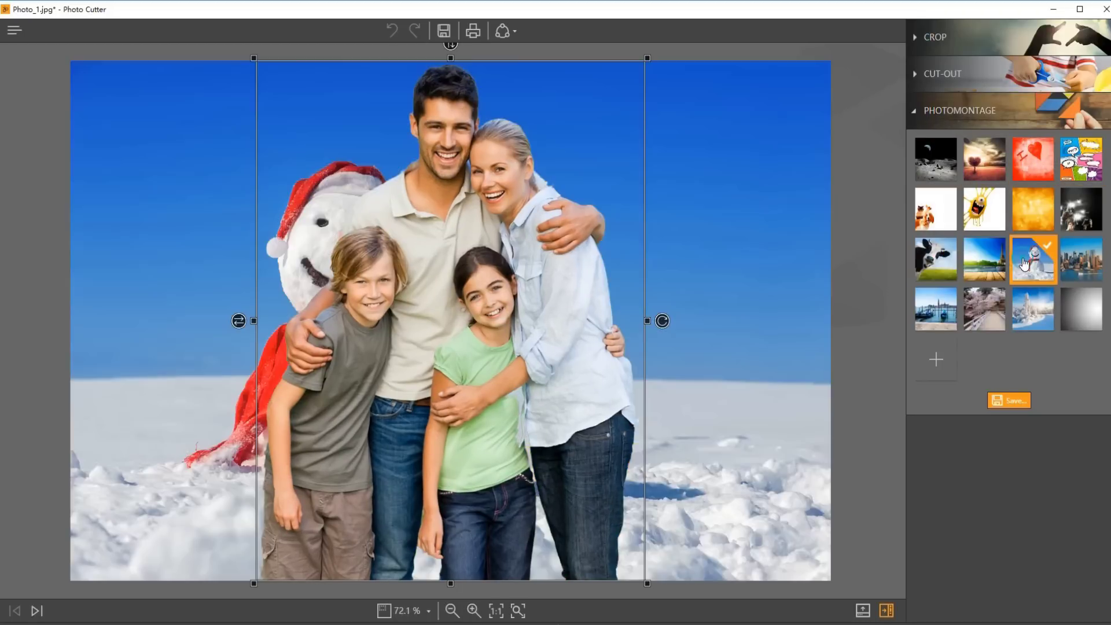
left_click(984, 209)
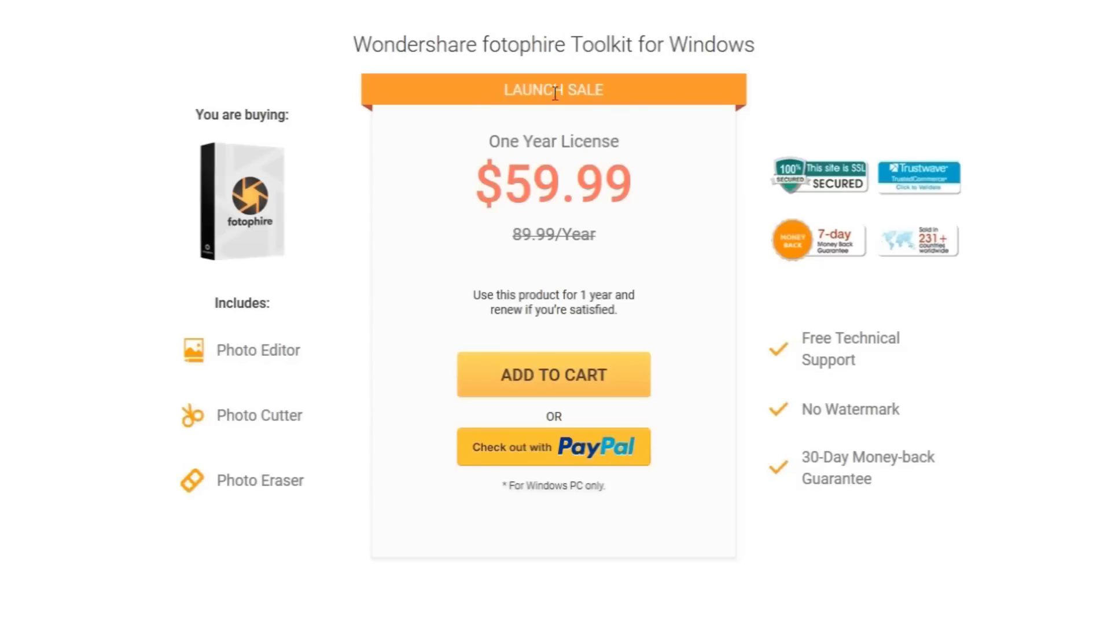
Review the Fotophire Toolkit pricing and bundle offer in the browser, and request the free trial.
scroll(614, 368, "down", 10)
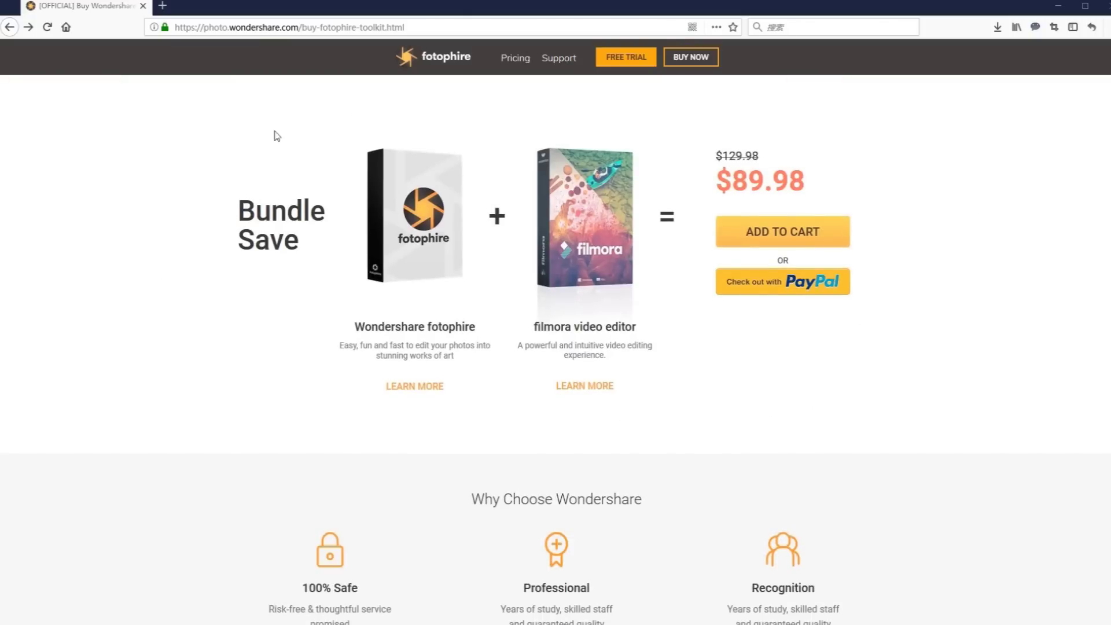
scroll(878, 376, "down", 5)
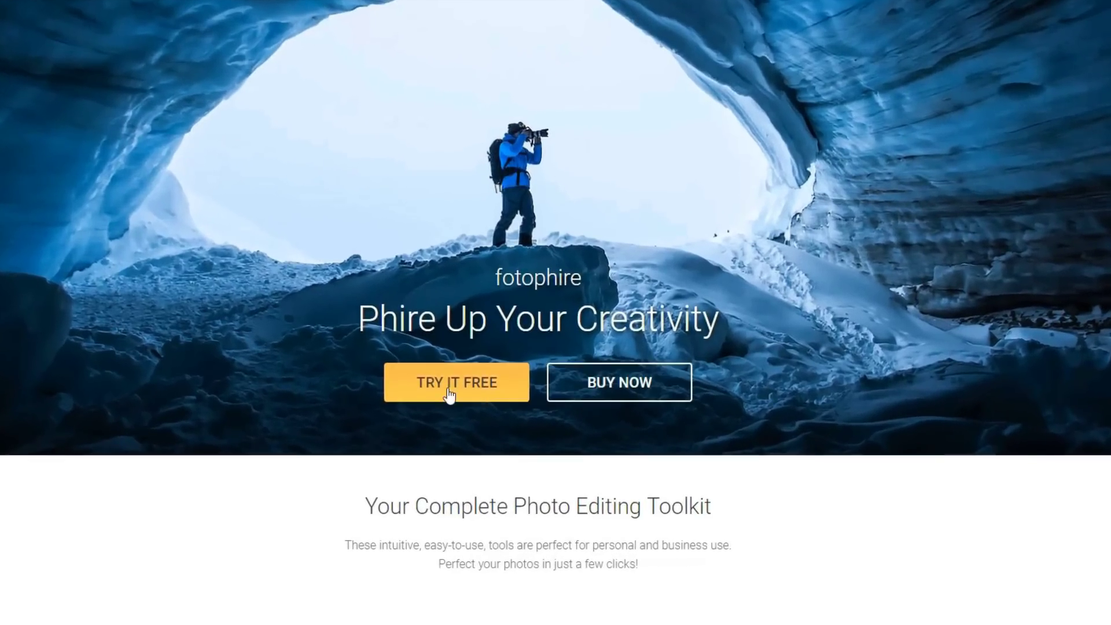
left_click(449, 394)
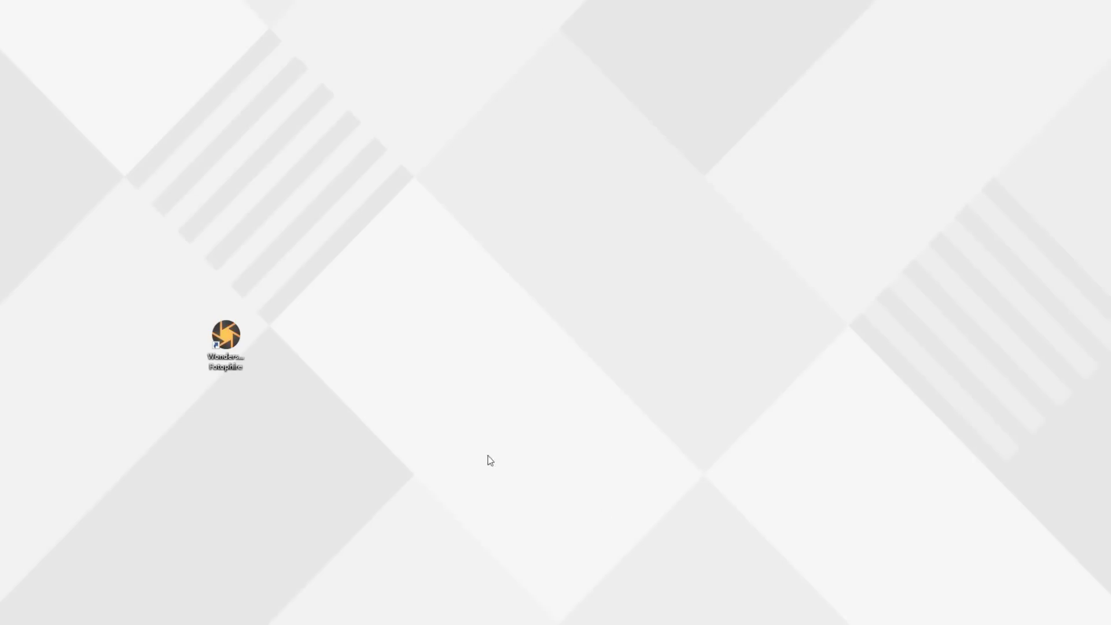
Launch Wondershare Fotophire from the desktop, start Photo Cutter and open the tutorial photo Photo_1.jpg.
double_click(224, 337)
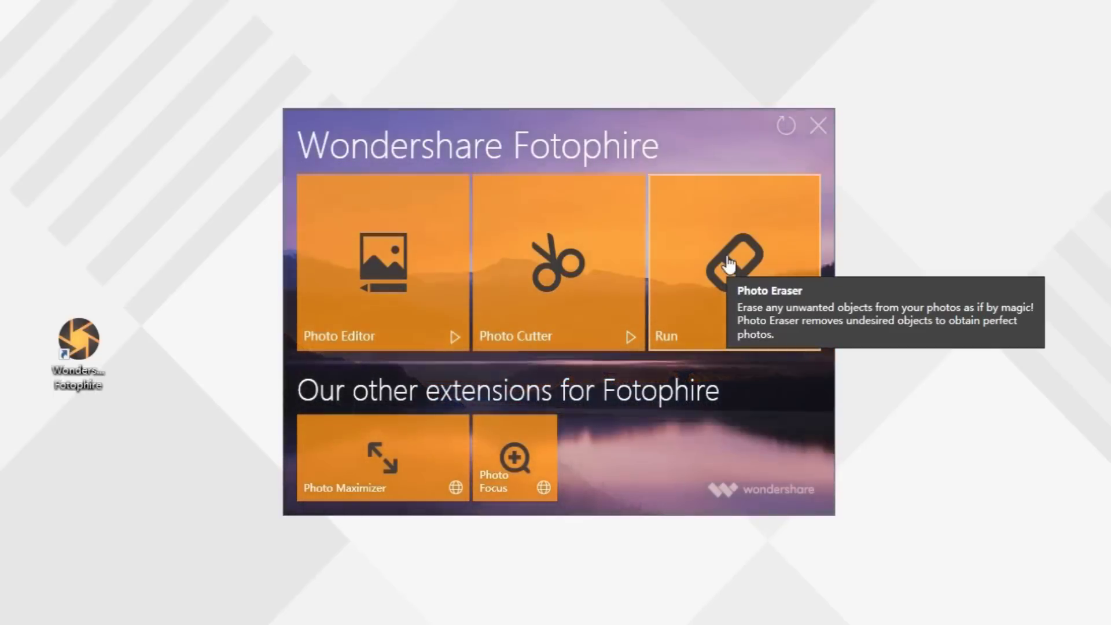
left_click(558, 267)
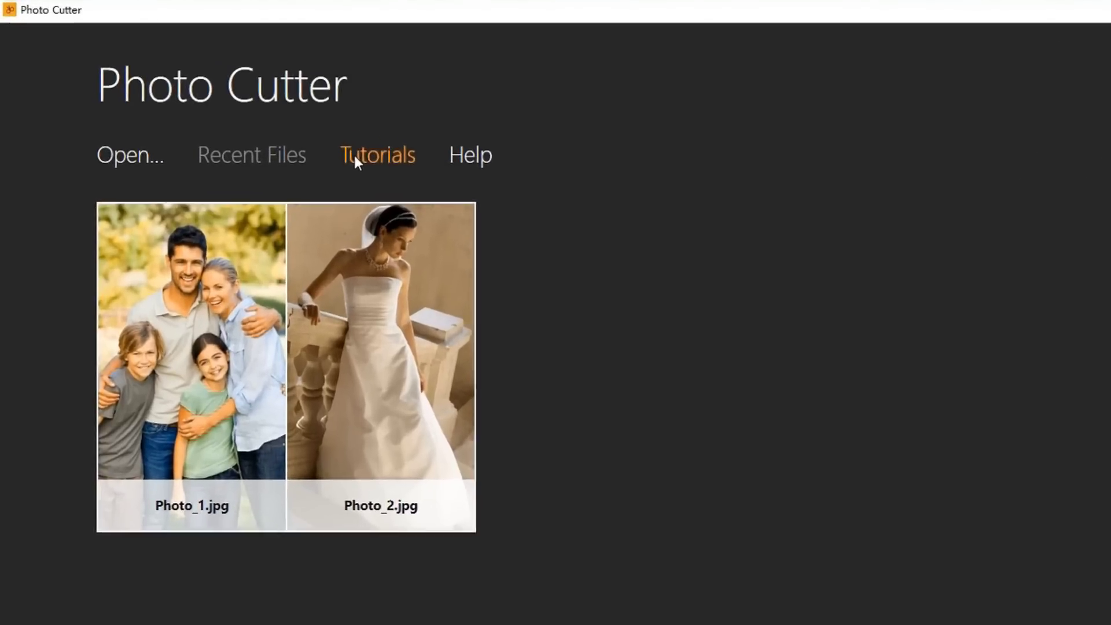
mouse_move(330, 285)
left_click(246, 286)
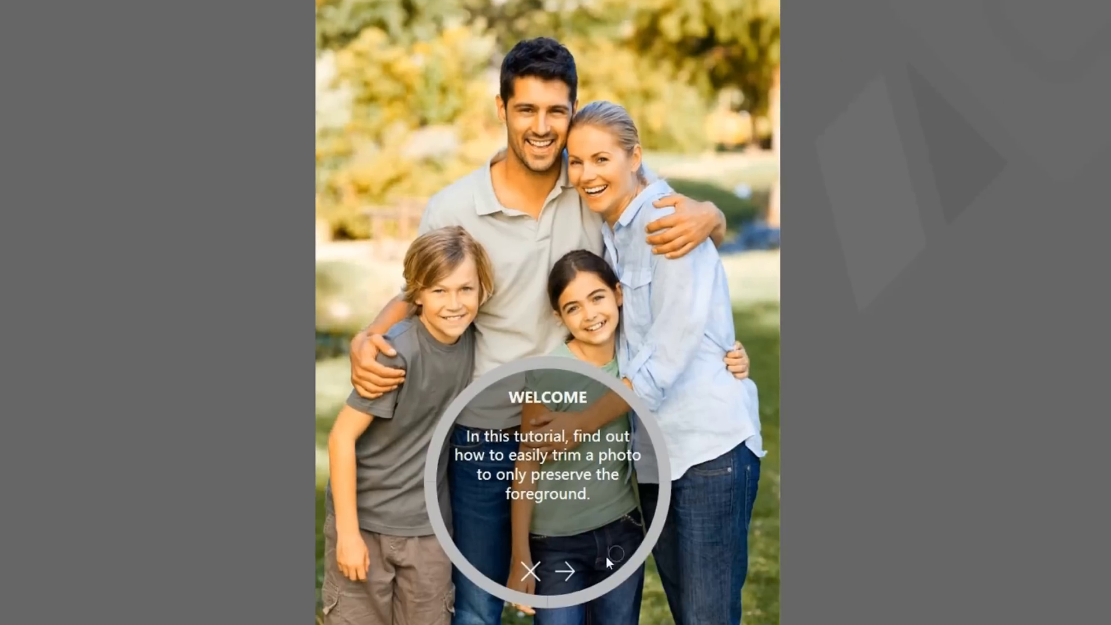
Advance through all stages of the on-photo trimming tutorial and close it.
left_click(564, 572)
left_click(564, 572)
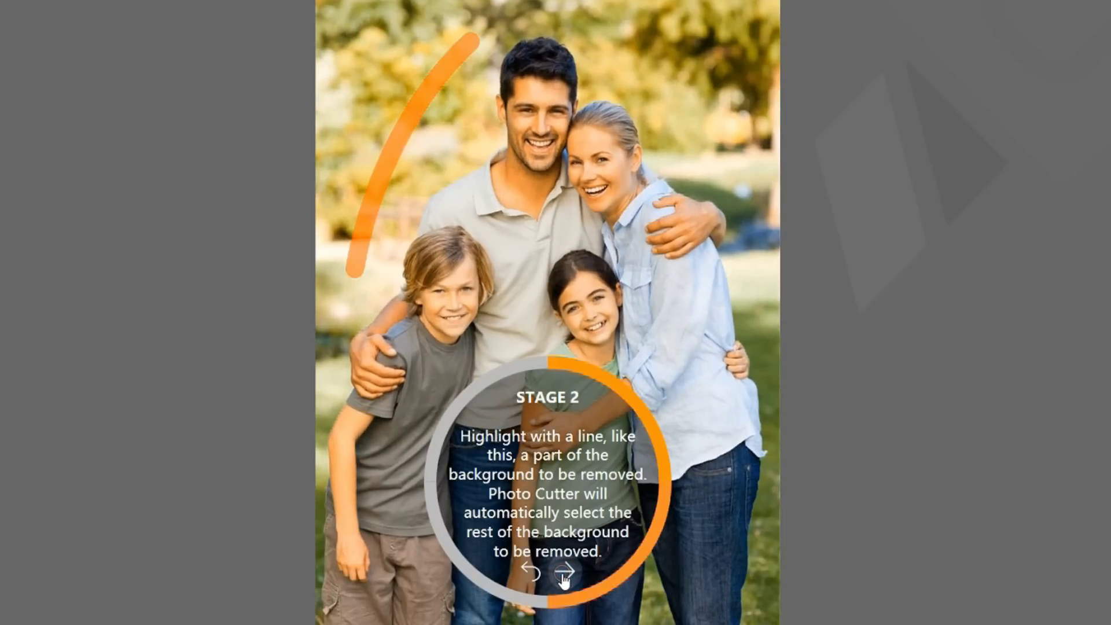
left_click(564, 573)
left_click(564, 573)
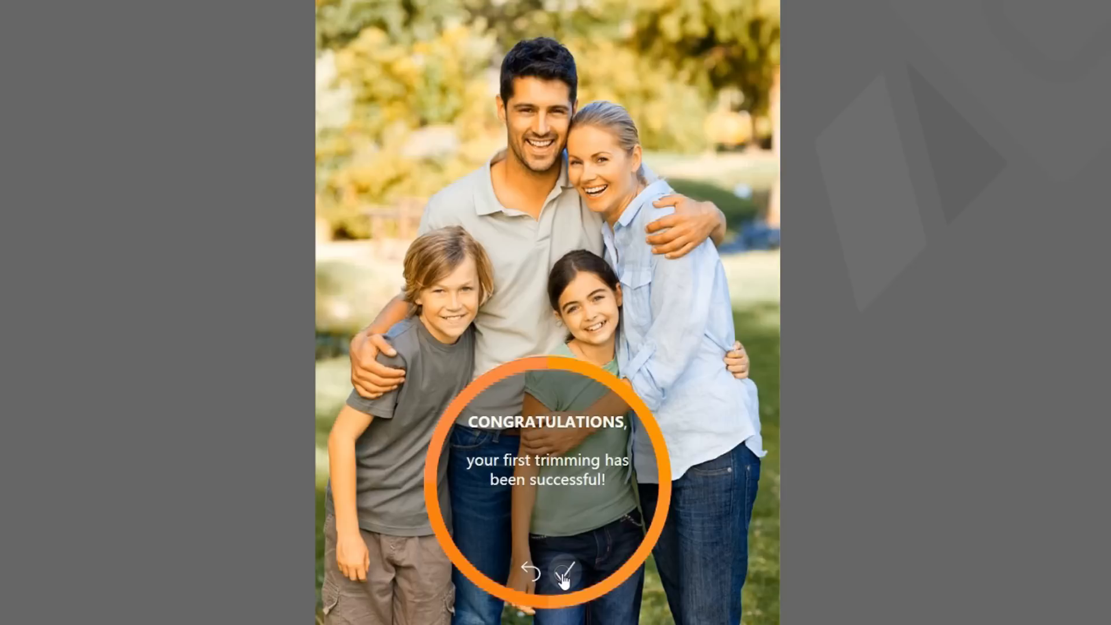
left_click(564, 573)
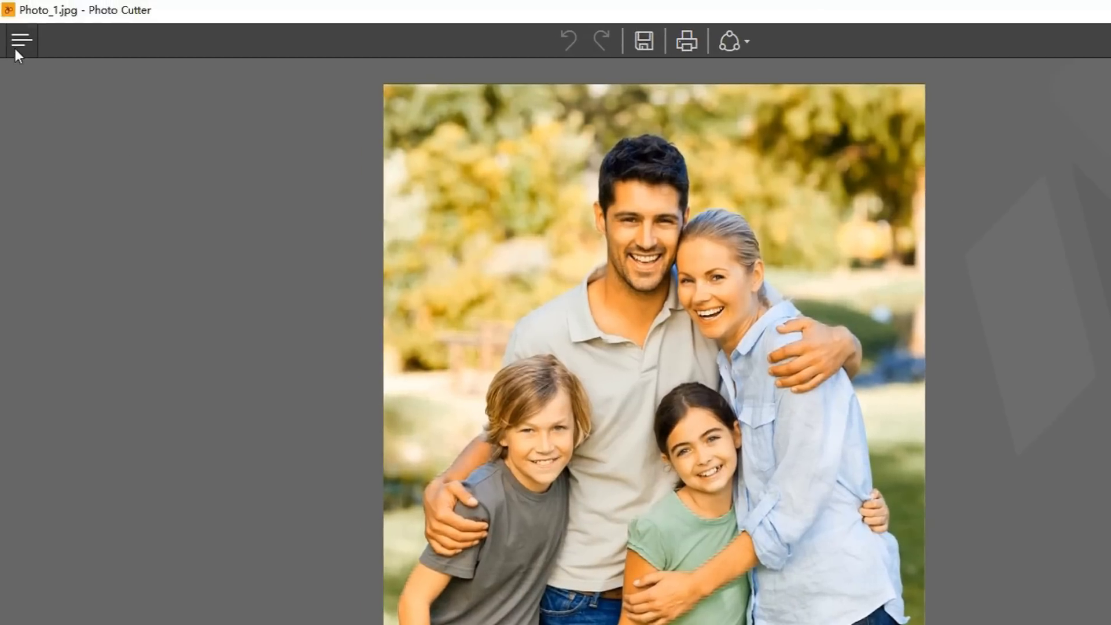
Return to the Photo Cutter home screen and open dv1634013.jpg from the Fotophire folder.
left_click(16, 46)
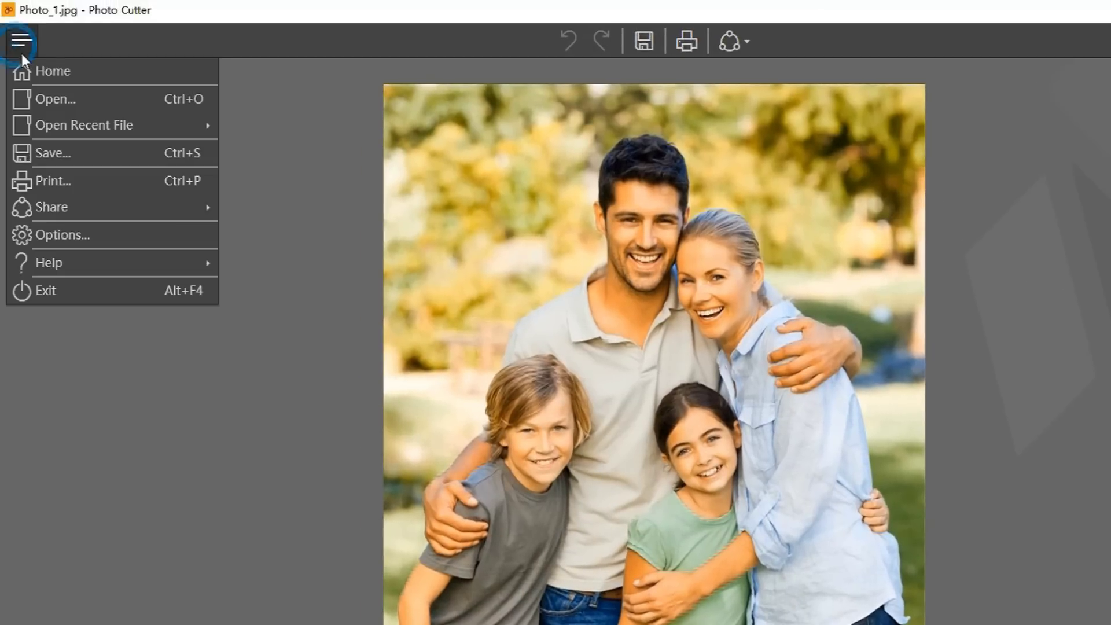
left_click(32, 70)
left_click(140, 158)
left_click(776, 183)
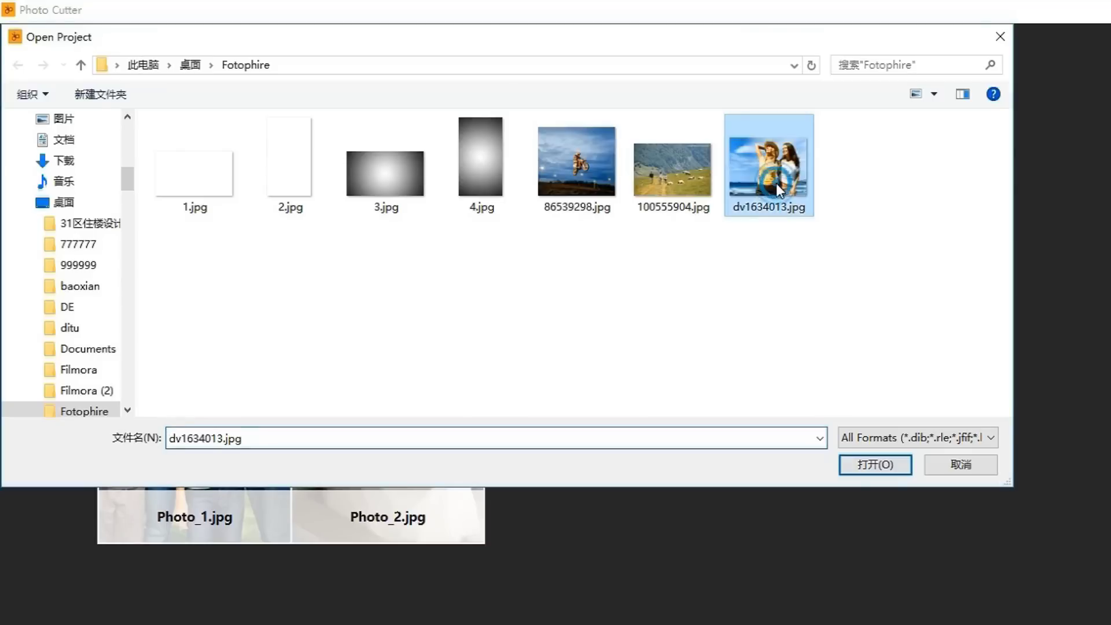
left_click(887, 466)
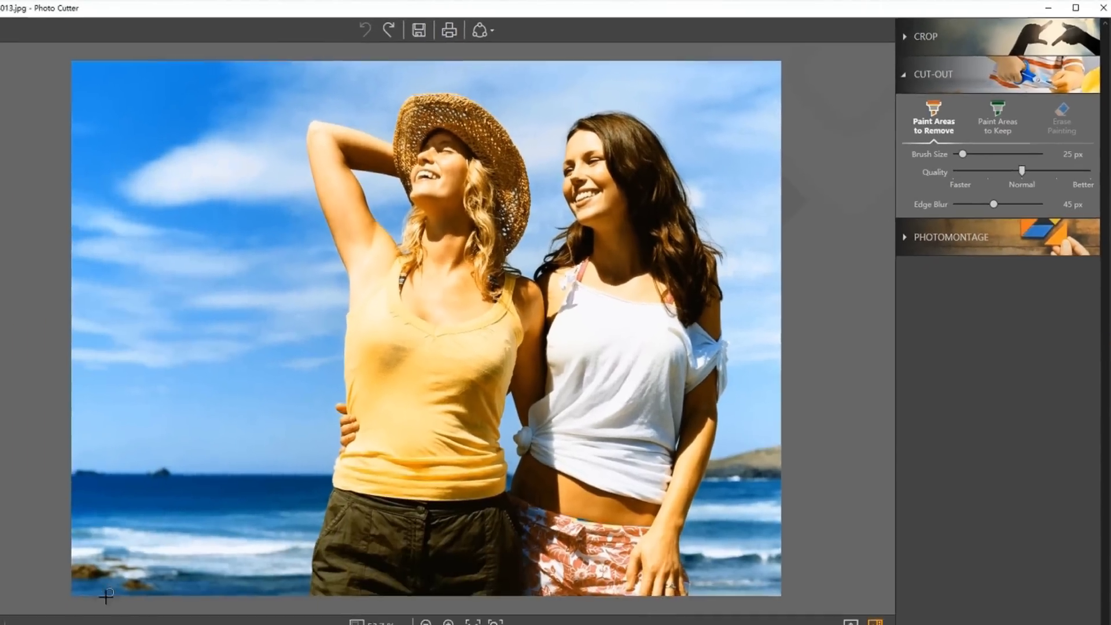
Paint removal strokes around the two women, across the upper-left sky and in the gap between their waists.
mouse_move(144, 573)
left_mouse_down()
mouse_move(282, 131)
mouse_move(402, 68)
mouse_move(558, 74)
mouse_move(733, 134)
mouse_move(755, 372)
mouse_move(737, 573)
left_mouse_up()
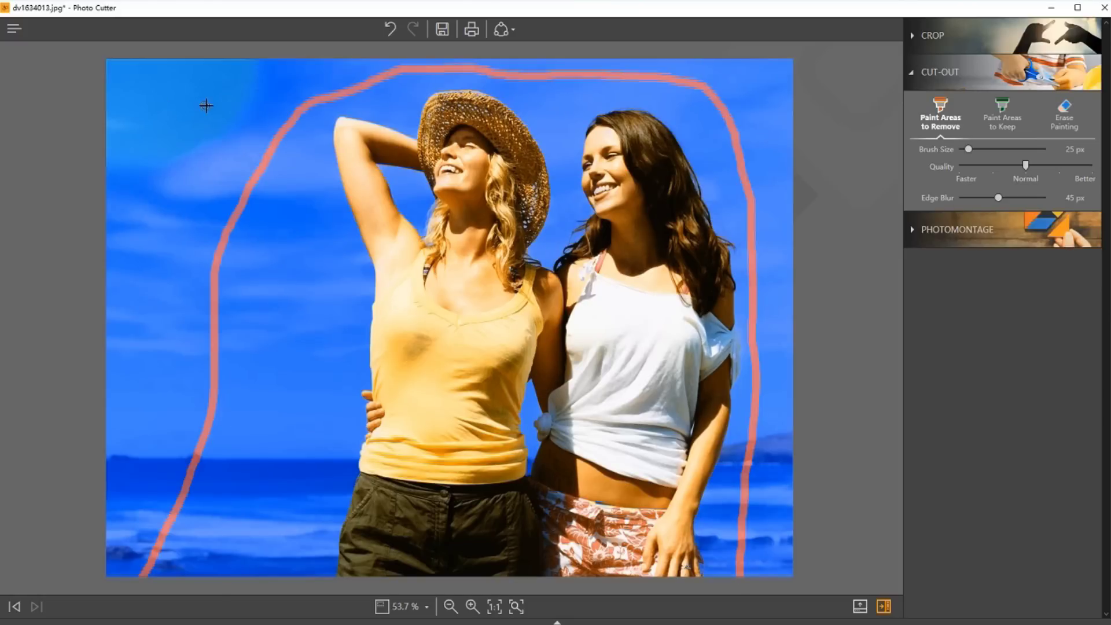
left_click_drag(212, 105, 79, 103)
left_click_drag(531, 457, 532, 456)
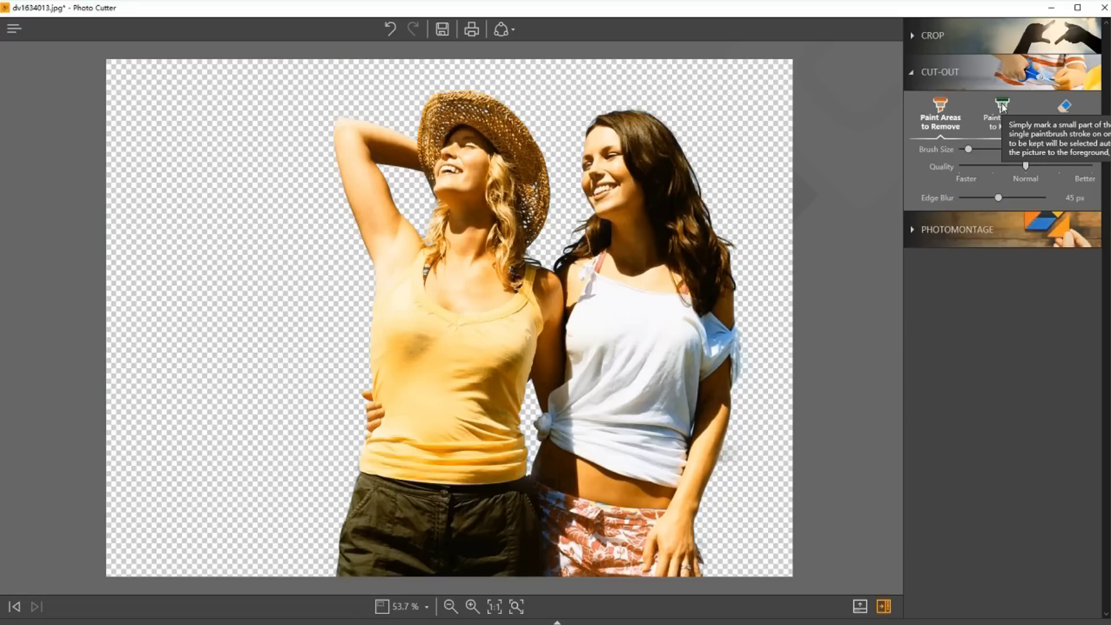
Mark the crown of the dark-haired woman's head as an area to keep and erase the end of the upper-left removal stroke.
left_click(1003, 107)
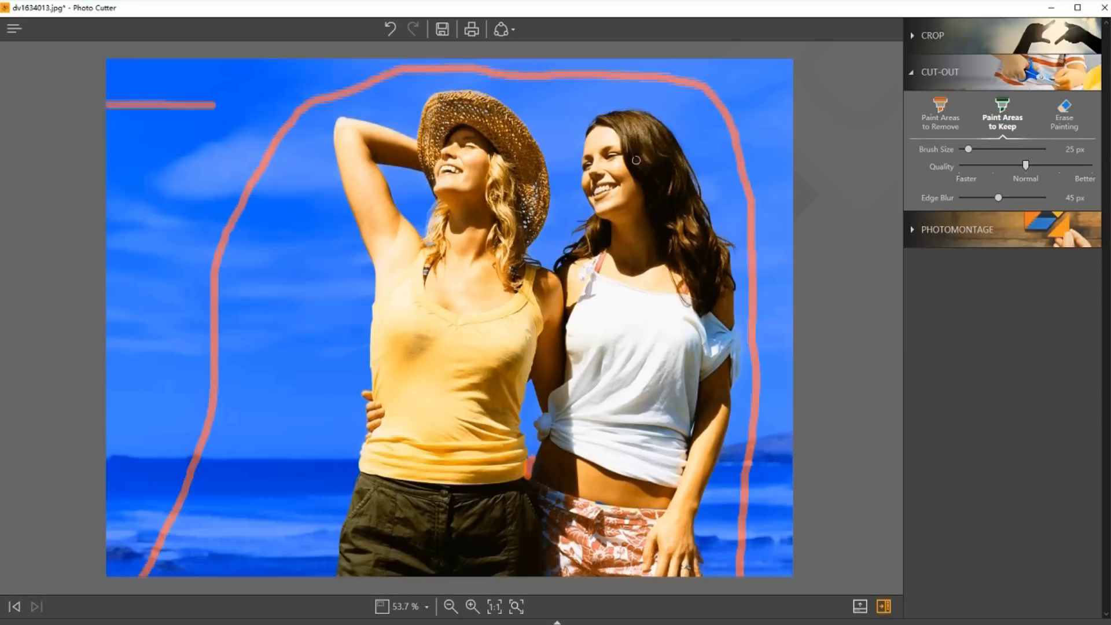
left_click_drag(626, 109, 639, 111)
left_click(1064, 111)
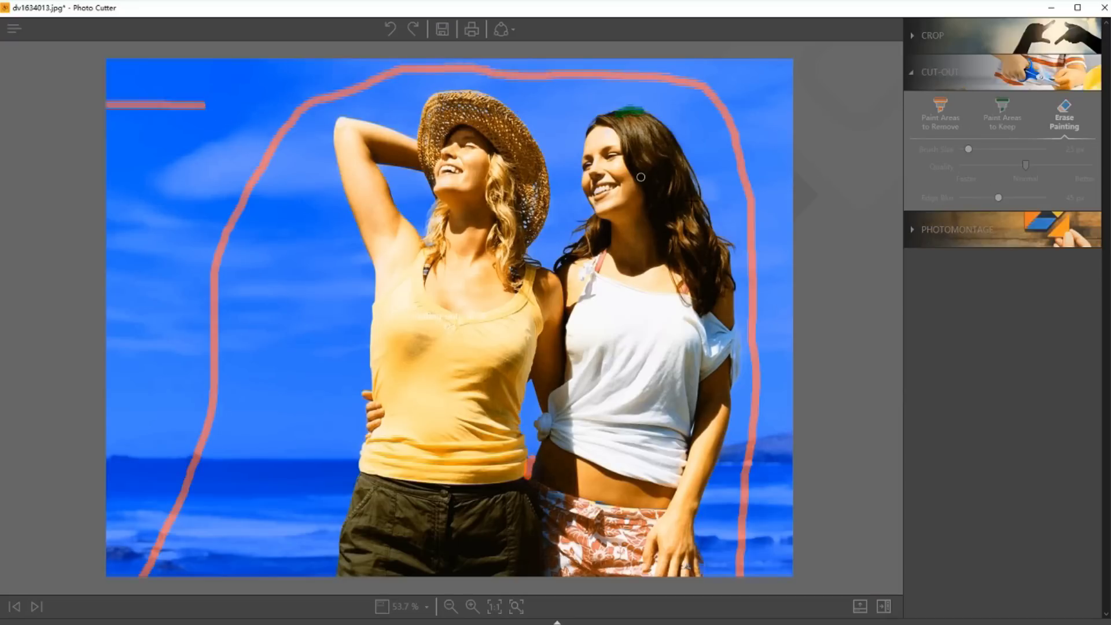
Try the cartoon and plain white photomontage backgrounds behind the two women and settle on the wide gray gradient.
left_click(1018, 229)
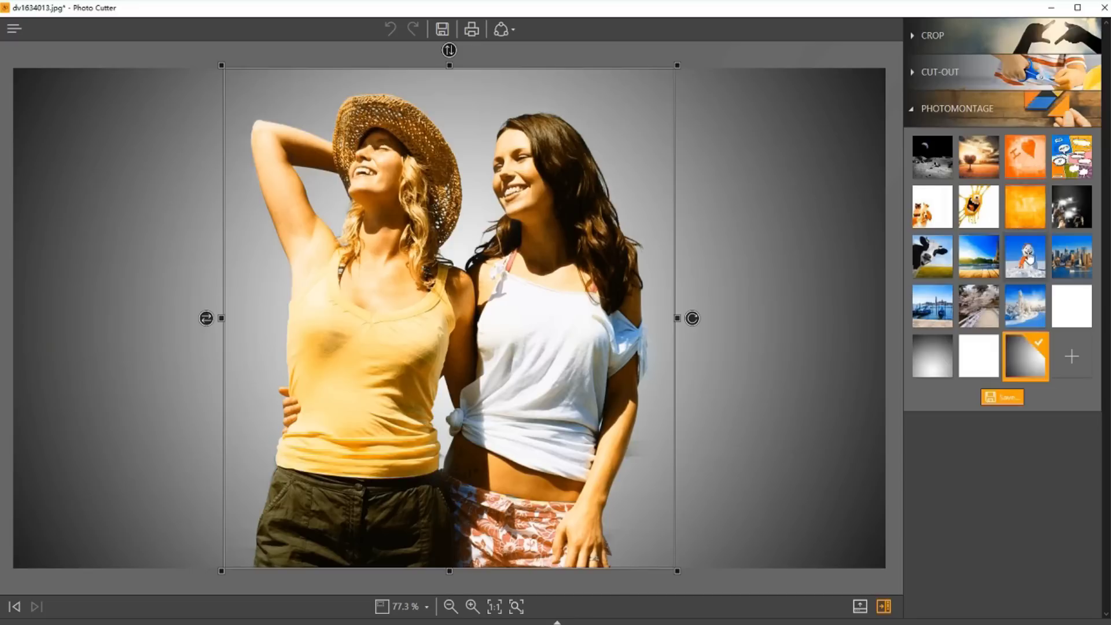
left_click(937, 207)
left_click(975, 207)
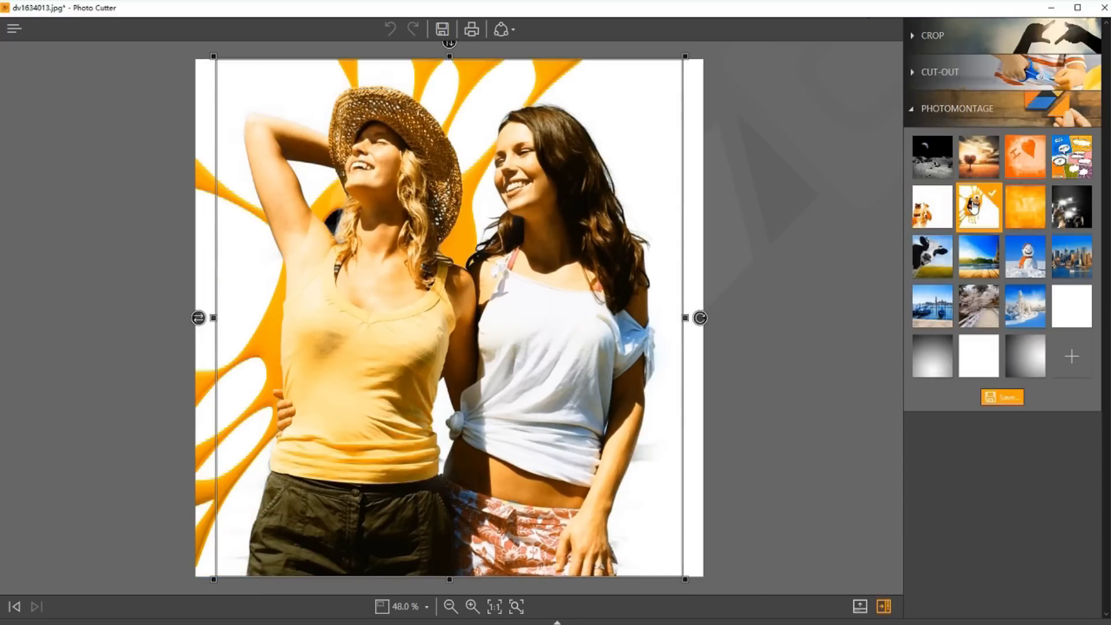
left_click(1071, 301)
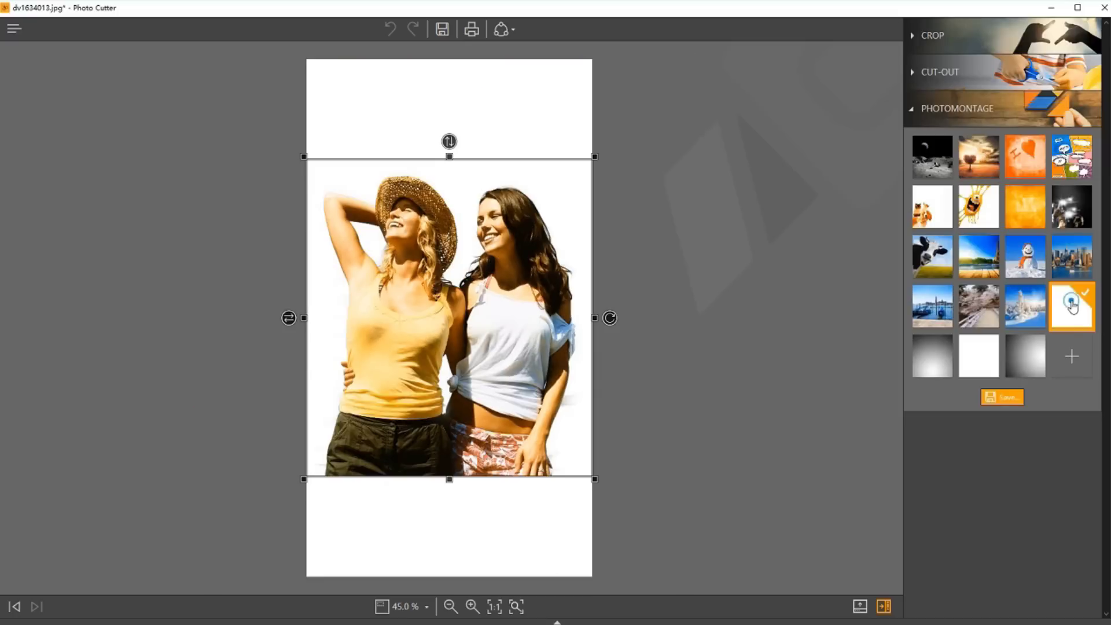
left_click(971, 353)
left_click(1024, 364)
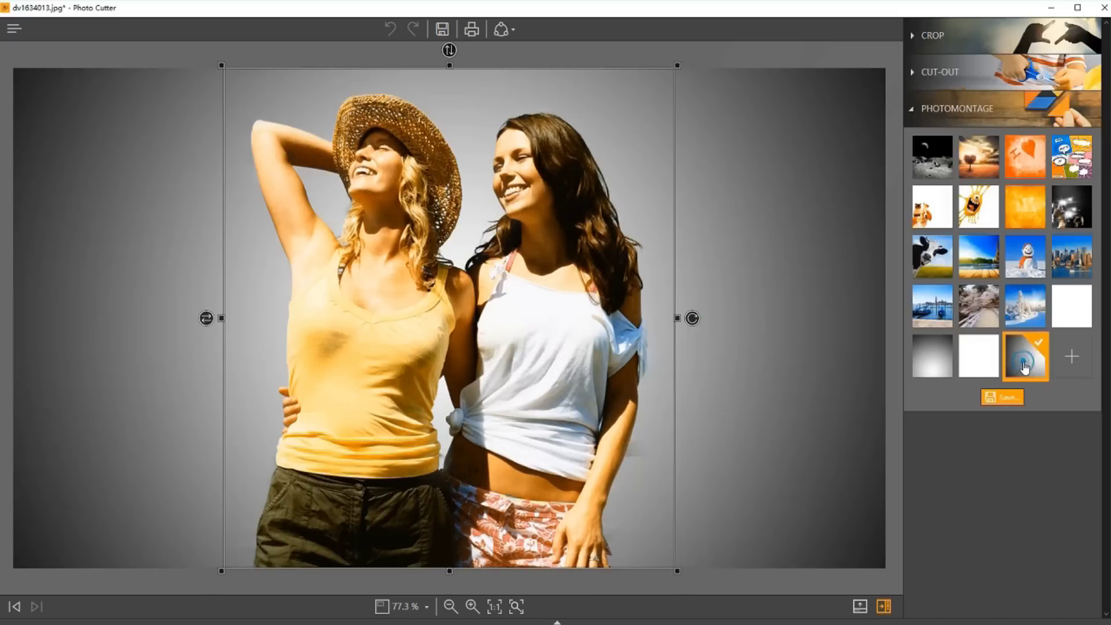
Try the Original and 16/9 crop ratios, switch to Custom and extend the crop frame to the image's upper edge.
left_click(983, 79)
left_click(977, 40)
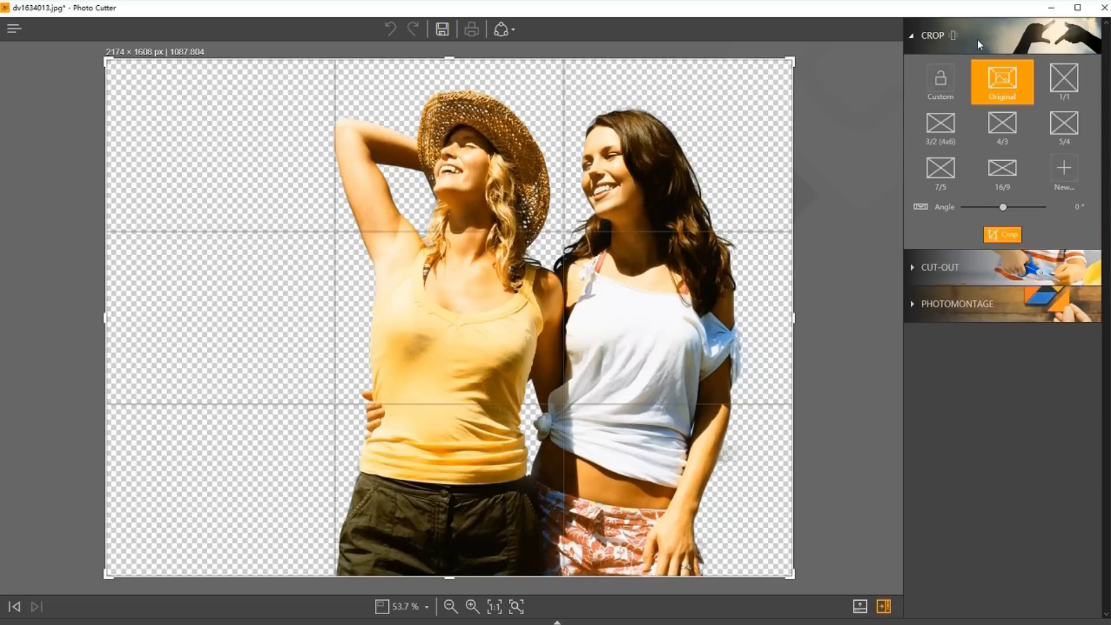
left_click(1003, 86)
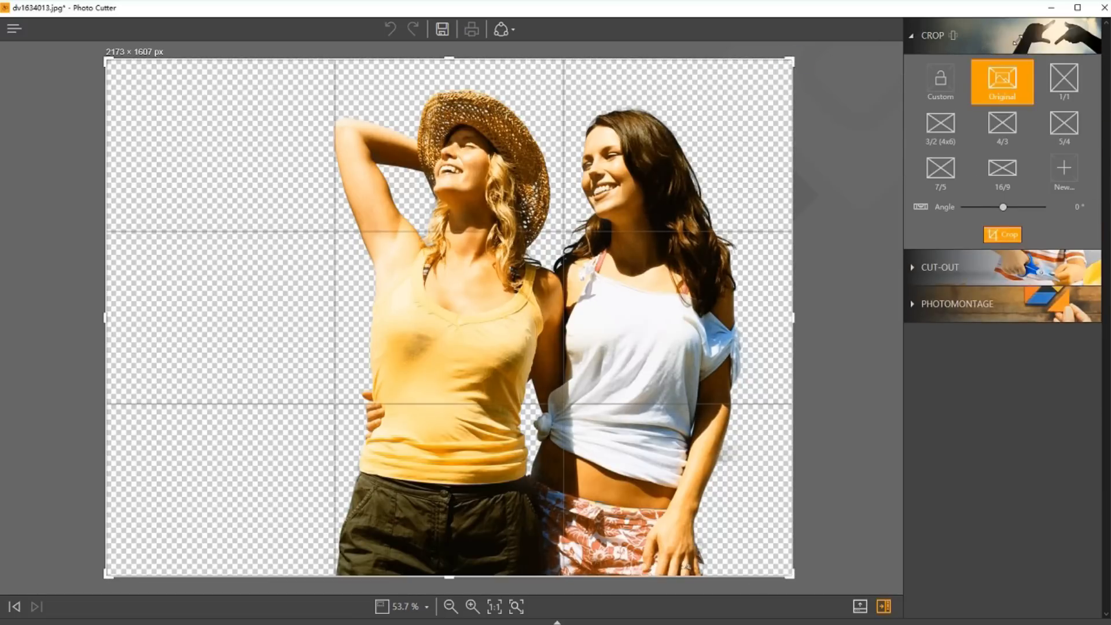
left_click(988, 173)
left_click(940, 84)
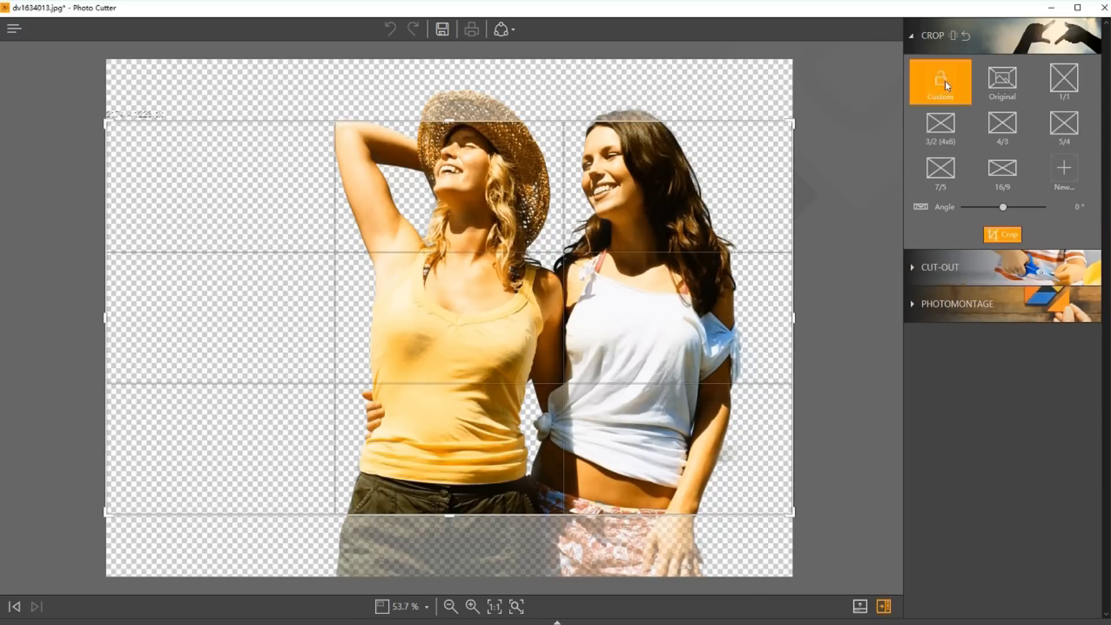
left_click_drag(791, 124, 792, 59)
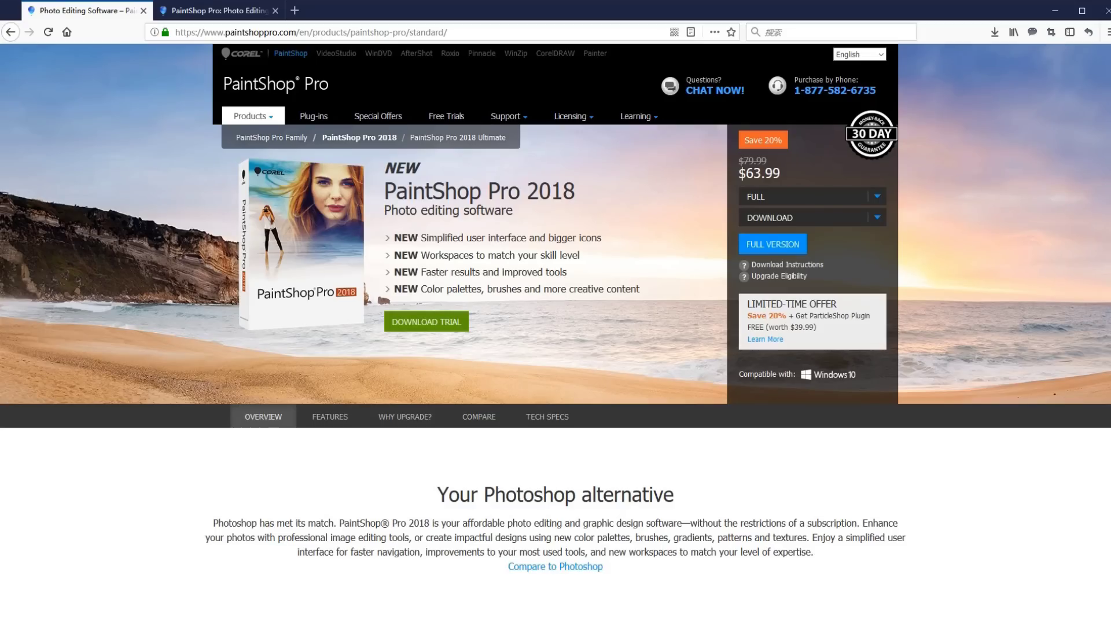
Look through the PaintShop Pro 2018 product page, from the overview past the top reasons to the plugin and what's-new sections.
scroll(423, 254, "down", 8)
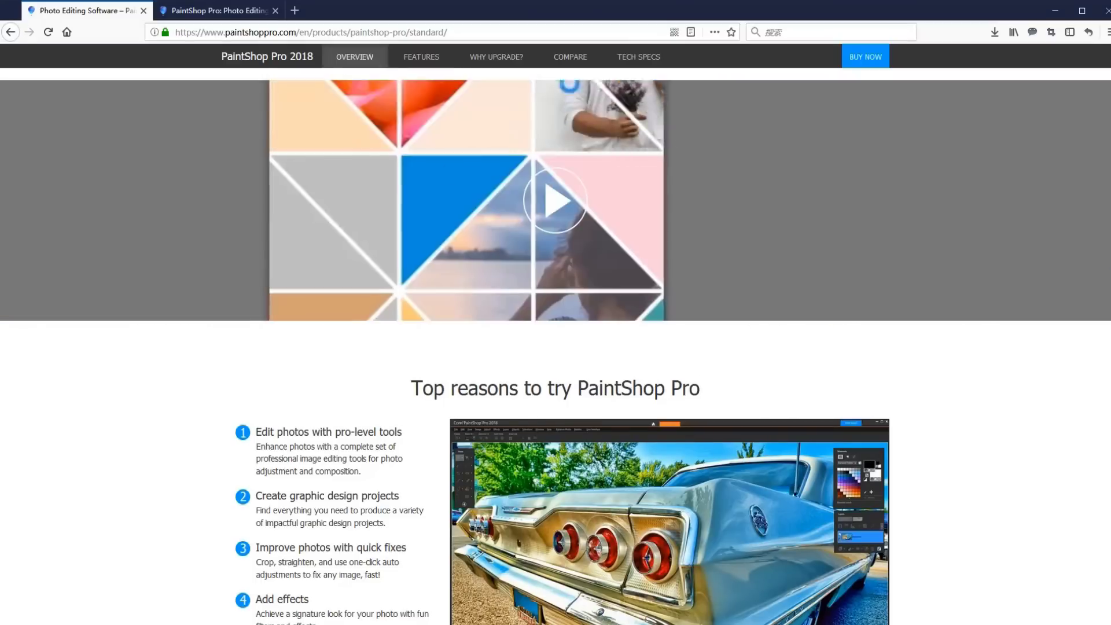
scroll(555, 347, "down", 5)
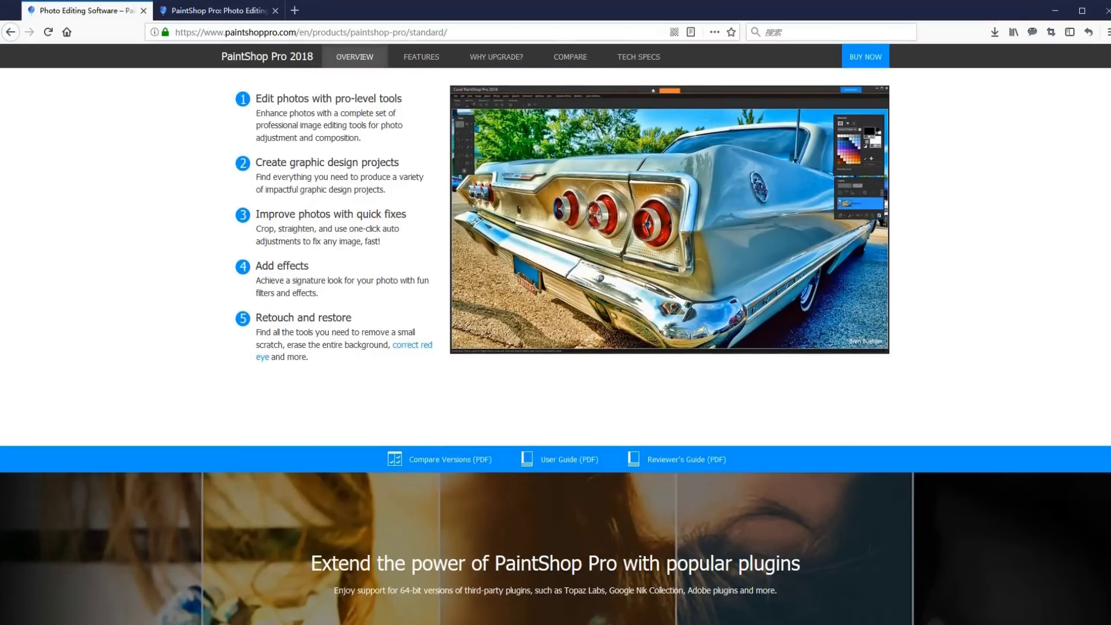
scroll(555, 347, "down", 9)
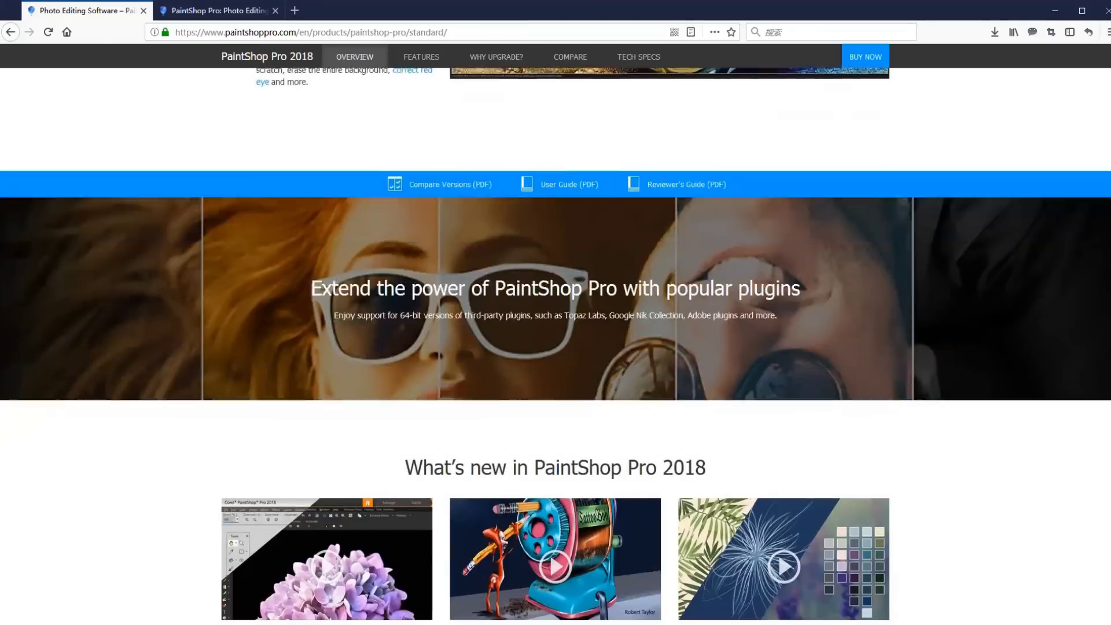
scroll(555, 347, "down", 3)
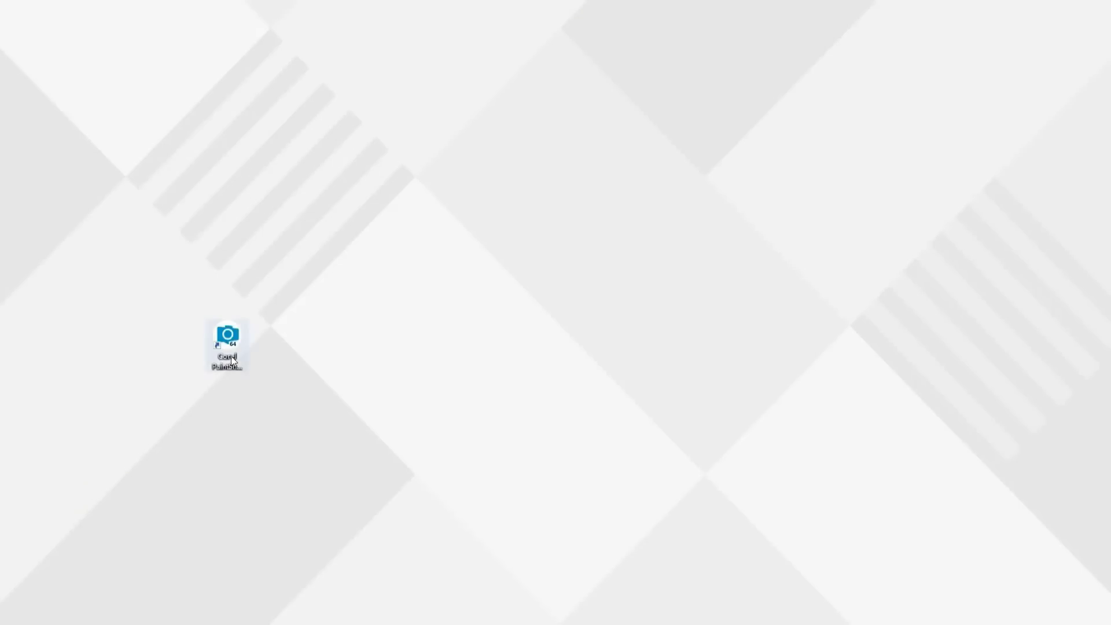
Launch Corel PaintShop Pro 2018 and bring up the blank-canvas settings for a new image.
double_click(231, 356)
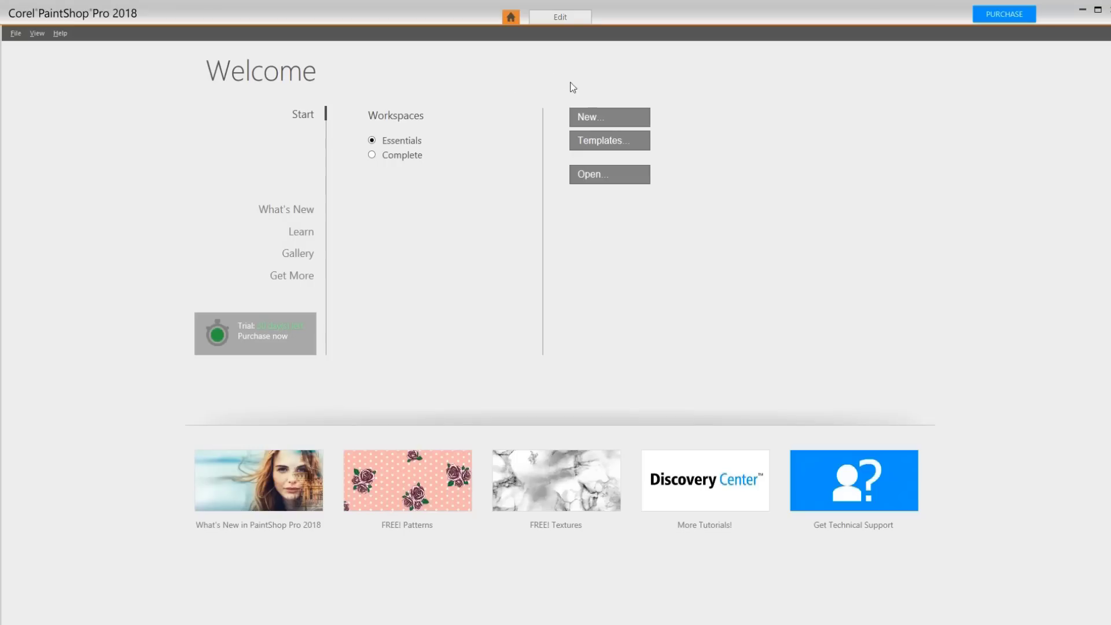
left_click(591, 118)
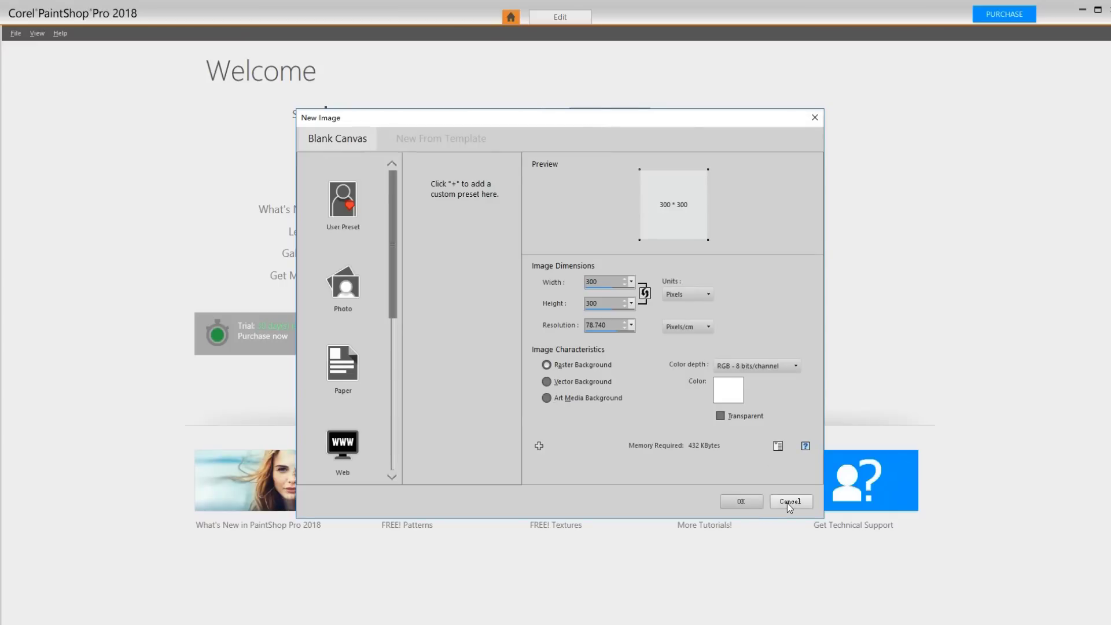
left_click(741, 502)
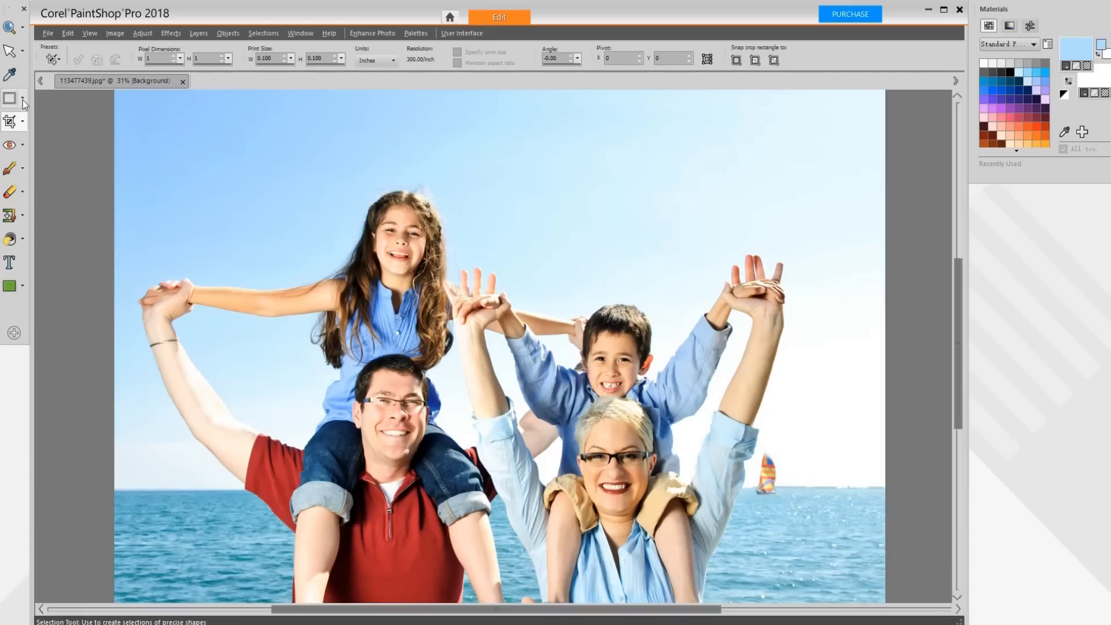
Try a Freehand Selection along the upper edge of the girl's outstretched arm in the family photo.
left_click(23, 103)
left_click(52, 136)
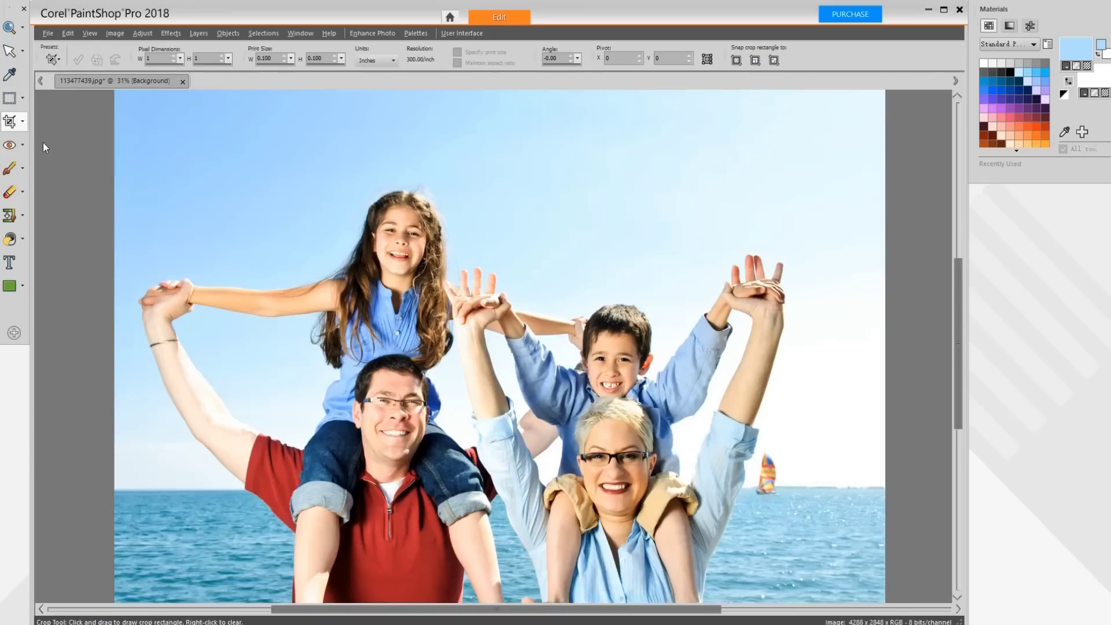
left_click_drag(288, 295, 304, 285)
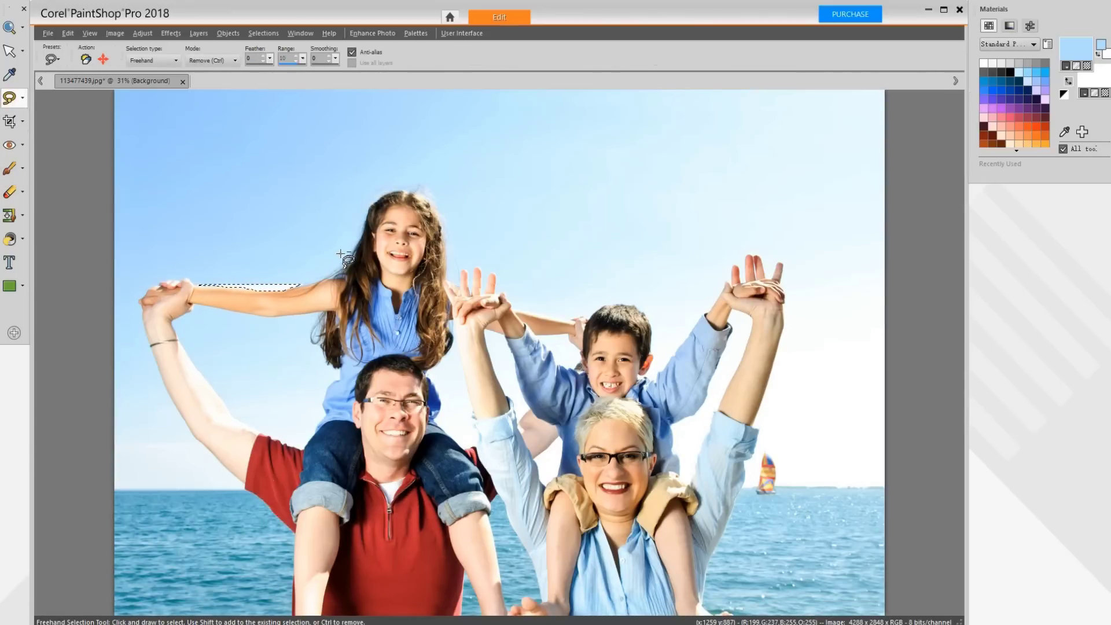
Try the Magic Wand on the blue sky beside the girl's head at a tolerance of 20.
left_click(22, 98)
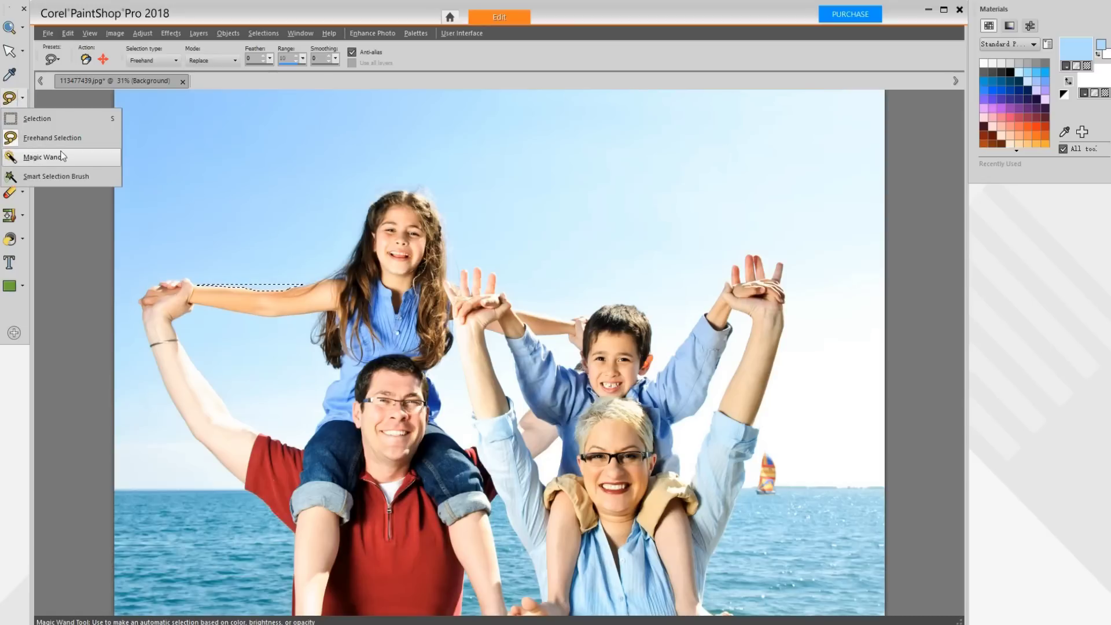
left_click(46, 157)
left_click(263, 212)
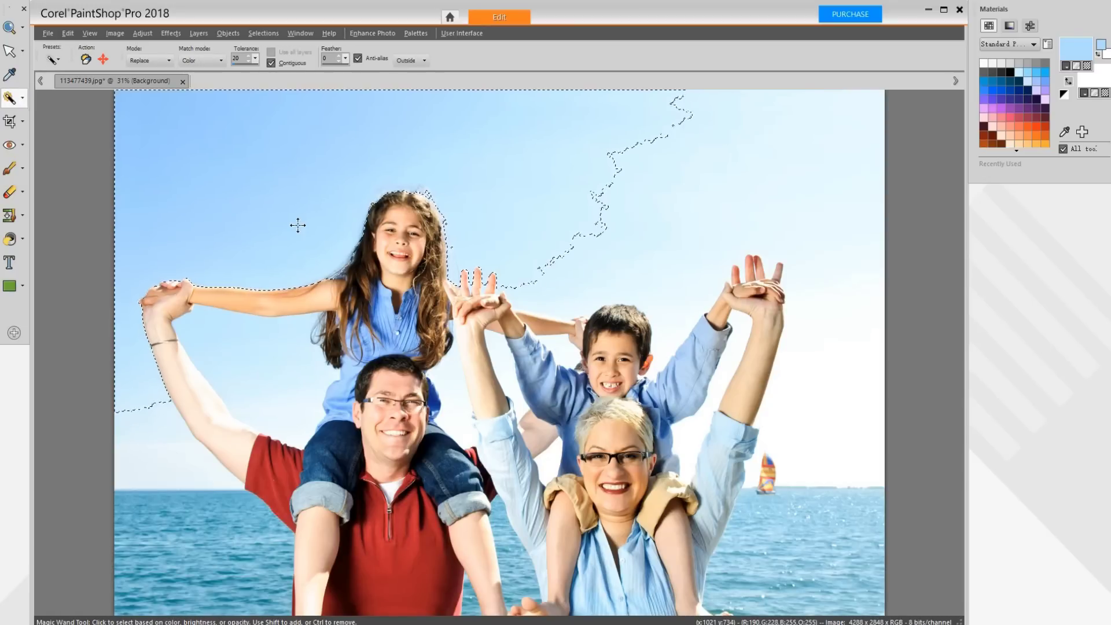
Clear the current selection and brush over the sky above the boy with the Smart Selection Brush.
left_click(23, 99)
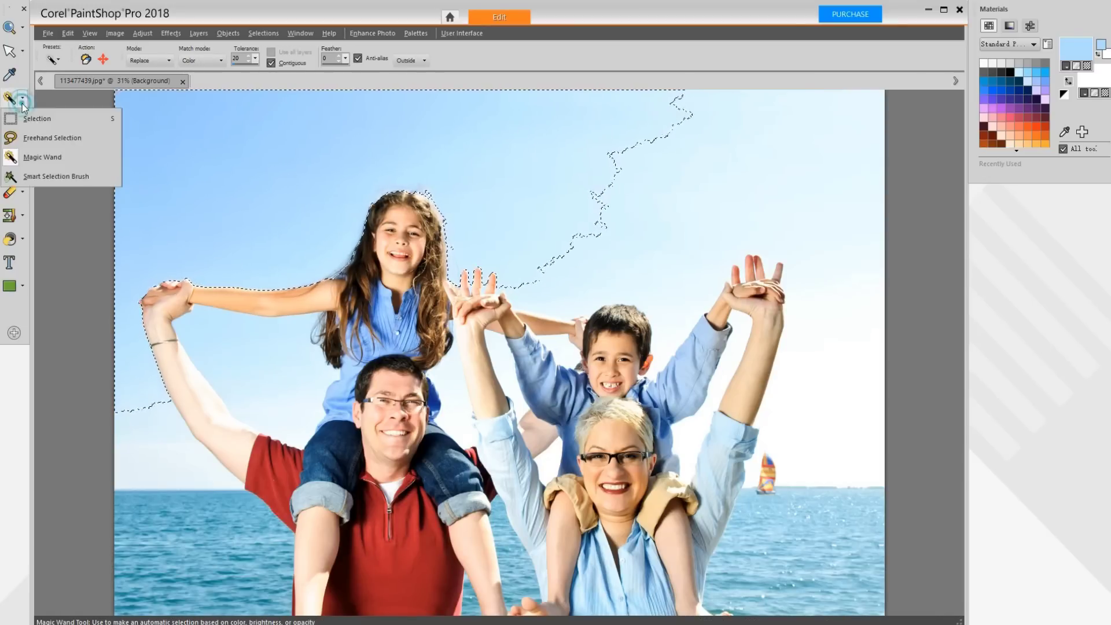
left_click(42, 177)
key("ctrl+d")
left_click_drag(582, 205, 618, 222)
left_click(22, 169)
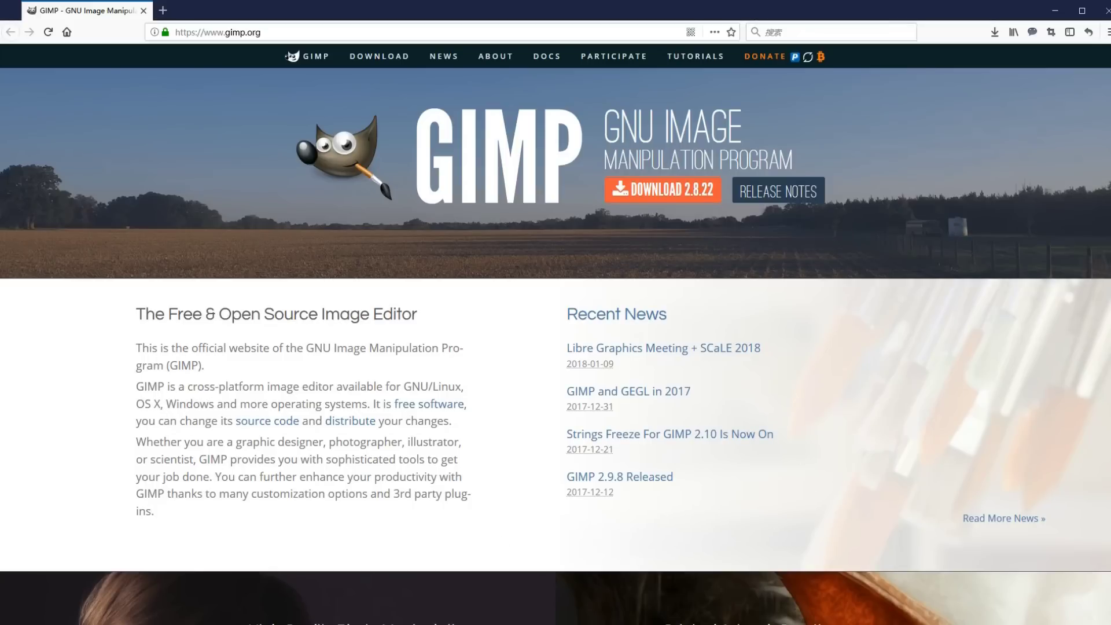
Look through the GIMP website's home page, covering its photo manipulation, artwork, publishing workflow and extensibility sections.
scroll(555, 334, "down", 8)
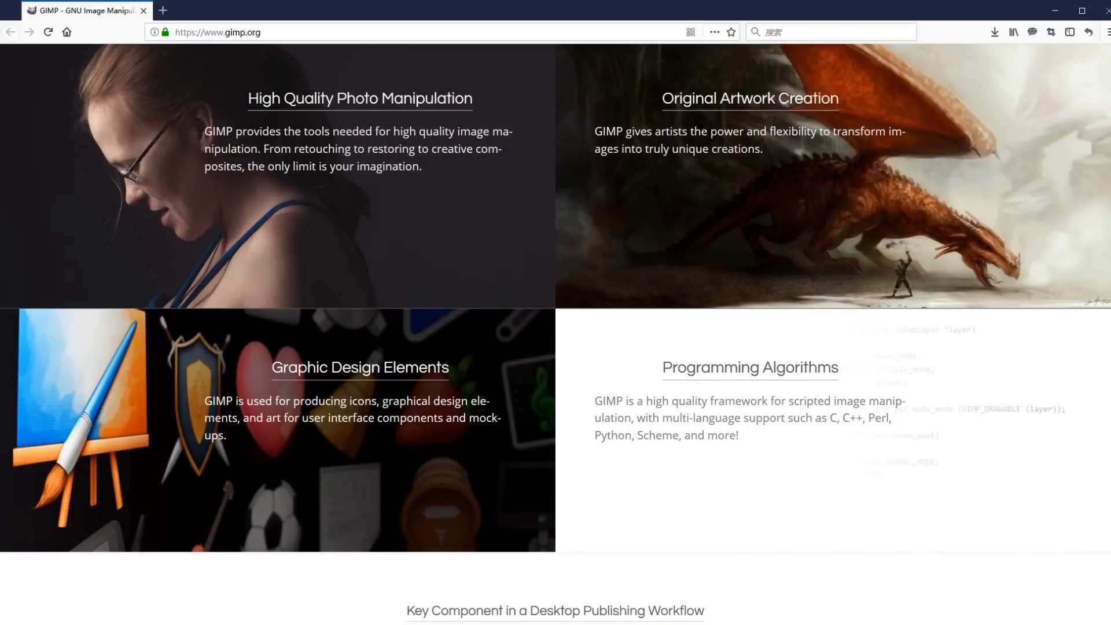
scroll(556, 334, "down", 8)
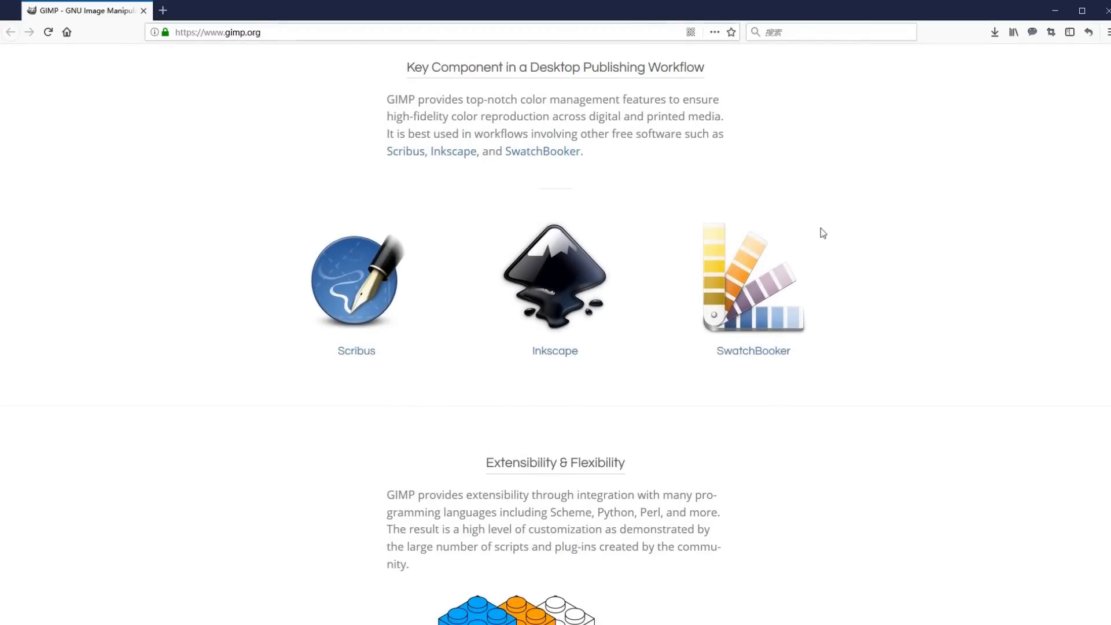
scroll(843, 350, "down", 6)
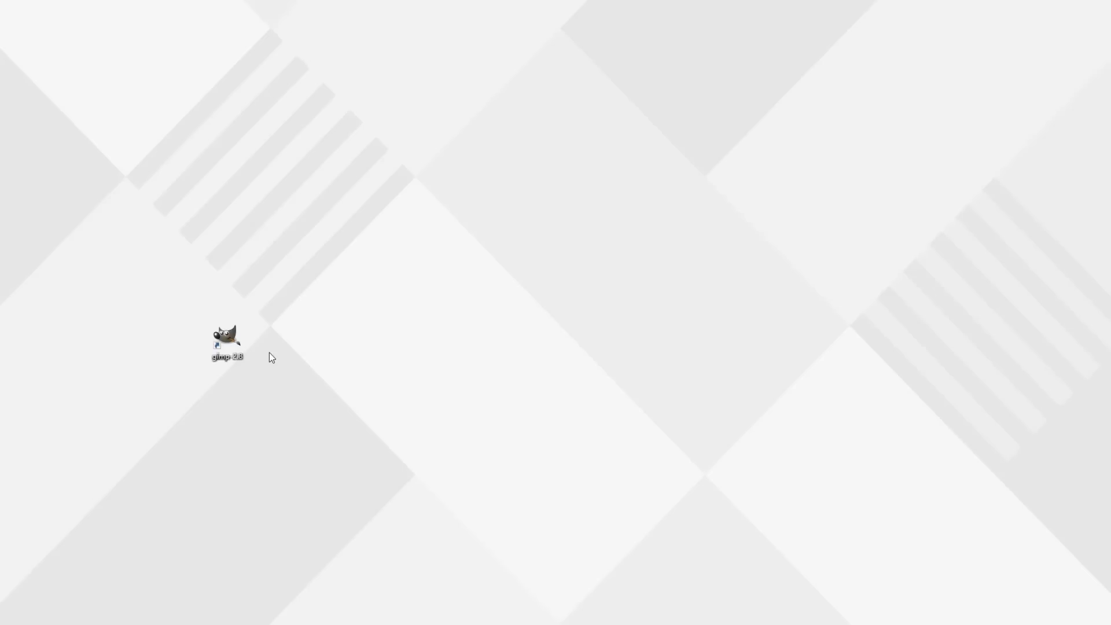
Launch GIMP and place Paths tool anchors down the outer side of the curly-haired man's shoulder and arm.
double_click(220, 337)
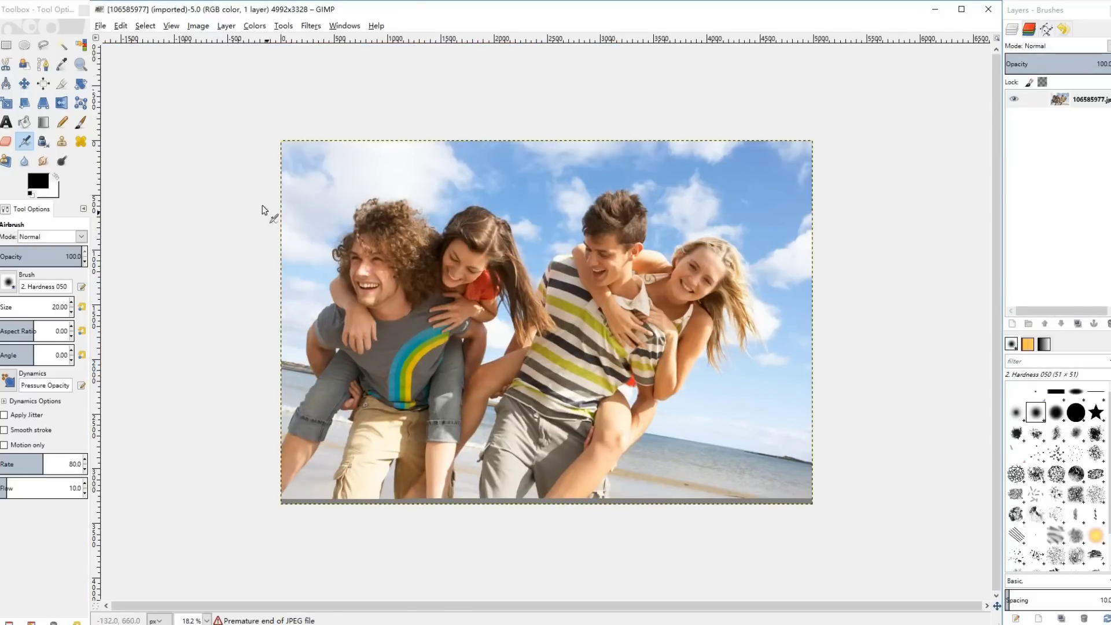
left_click(42, 64)
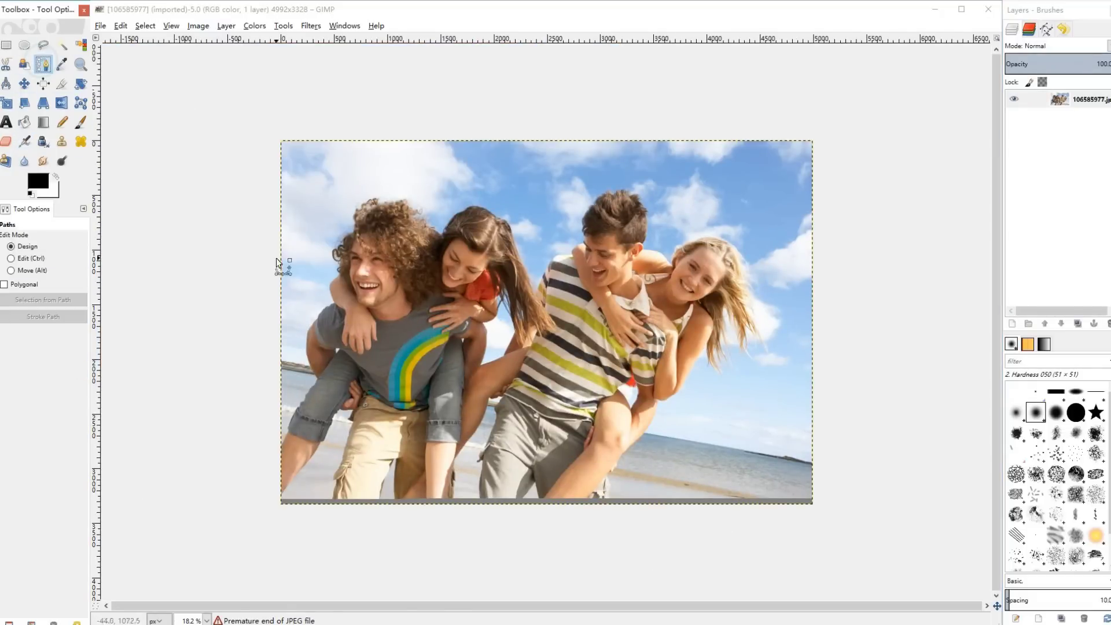
left_click(330, 284)
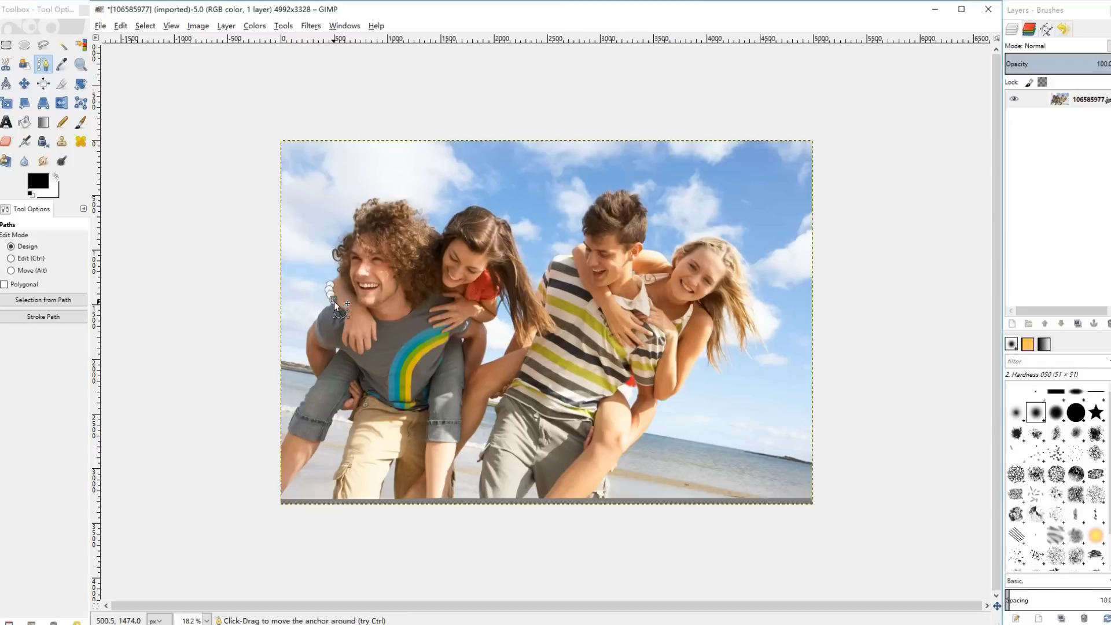
left_click(319, 314)
left_click(308, 358)
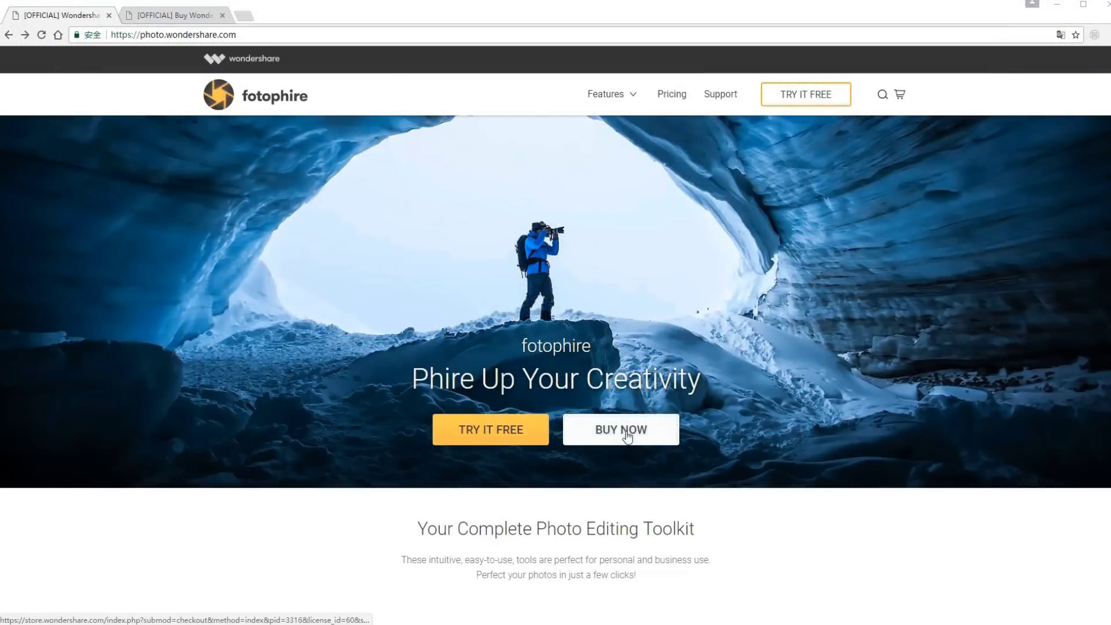
Browse the Wondershare Fotophire home page to Photo Cutter and shift its before/after divider to reveal more of the original photo.
scroll(483, 434, "down", 1)
scroll(484, 434, "down", 7)
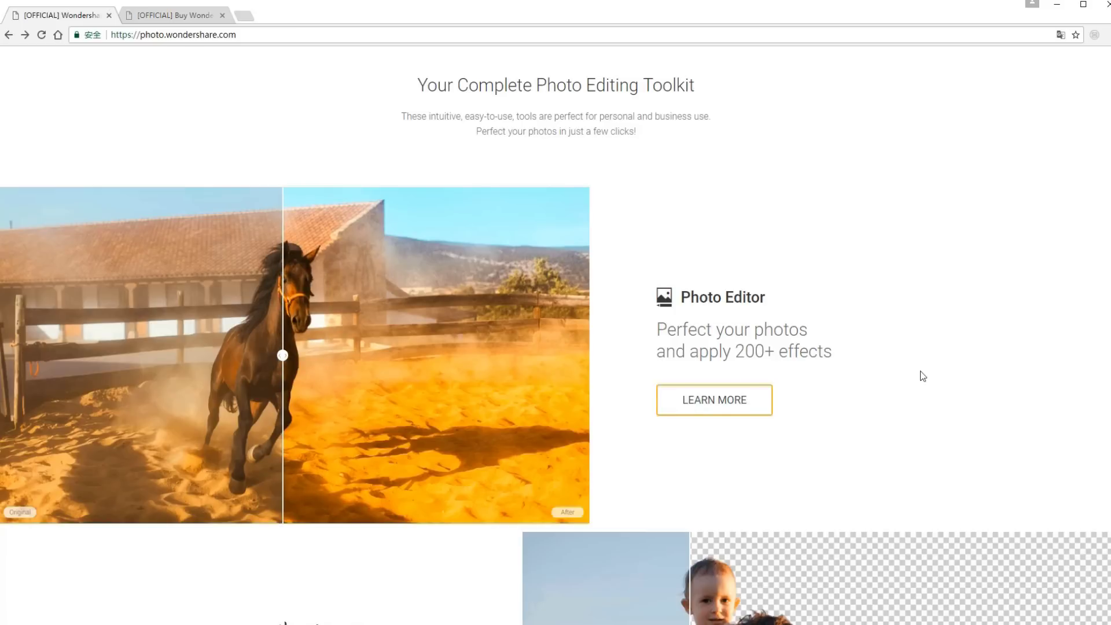
scroll(922, 377, "down", 4)
scroll(922, 376, "down", 3)
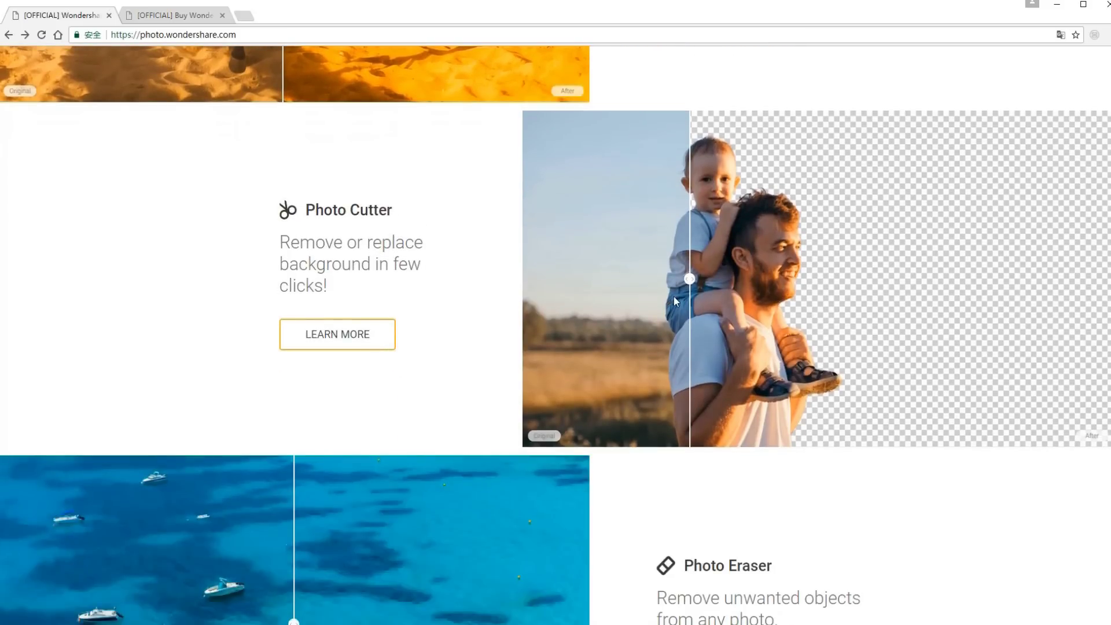
left_click_drag(690, 279, 802, 311)
Shift the Photo Eraser before/after divider to reveal more of the edited image and view the Photo Maximizer and Photo Focus extensions.
scroll(721, 301, "down", 6)
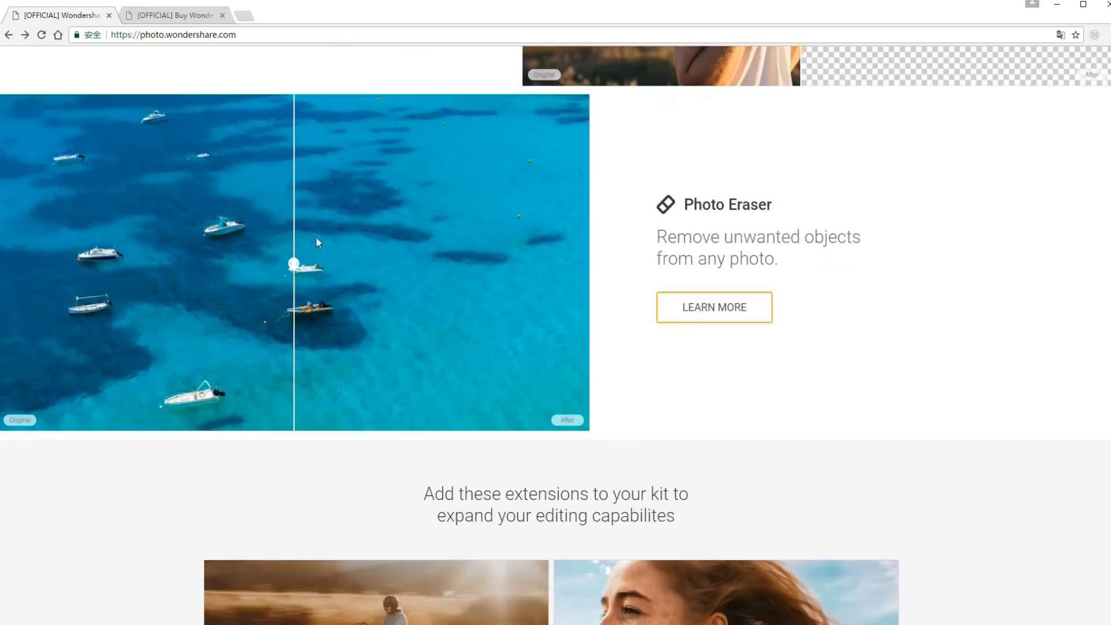
mouse_move(293, 267)
left_mouse_down()
mouse_move(54, 260)
mouse_move(530, 311)
mouse_move(292, 266)
mouse_move(250, 272)
mouse_move(269, 278)
left_mouse_up()
scroll(834, 314, "down", 16)
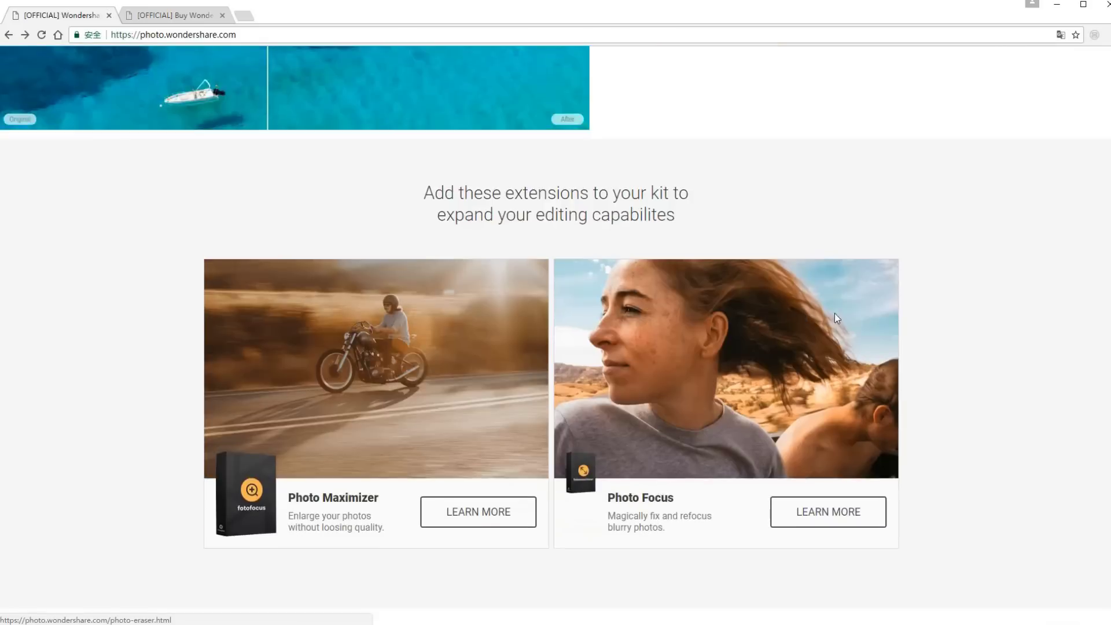